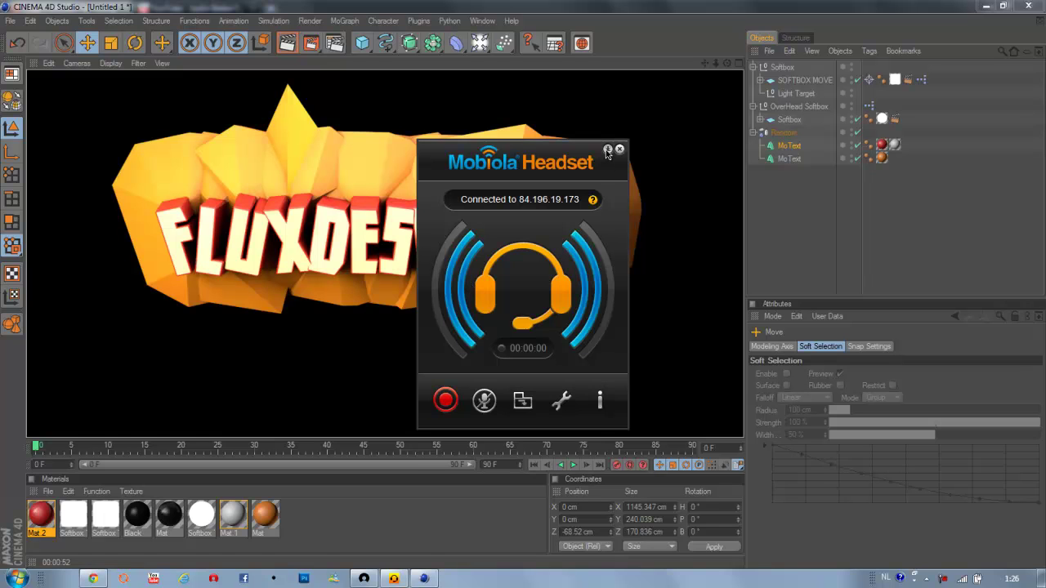
# Put the Mobiola Headset window away and delete all objects from the scene
pyautogui.click(607, 149)
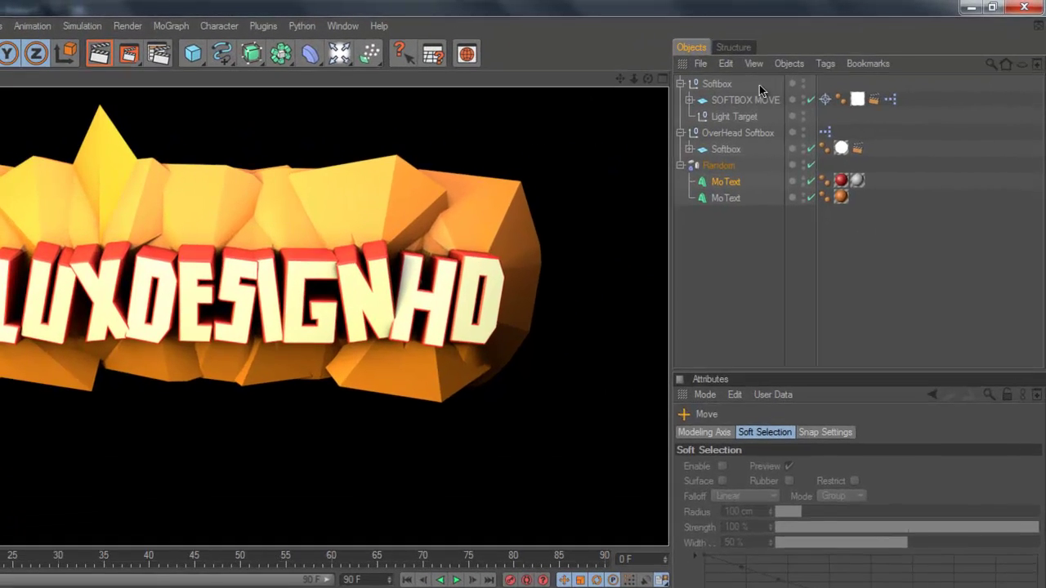
pyautogui.click(813, 68)
pyautogui.moveTo(826, 332); pyautogui.dragTo(704, 77)
pyautogui.press('Delete')
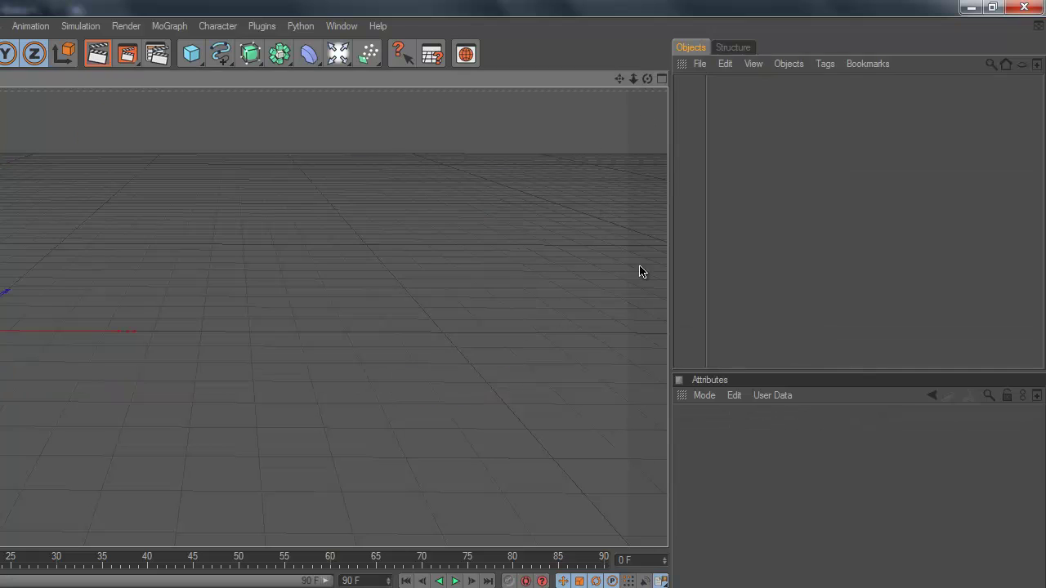
pyautogui.click(756, 343)
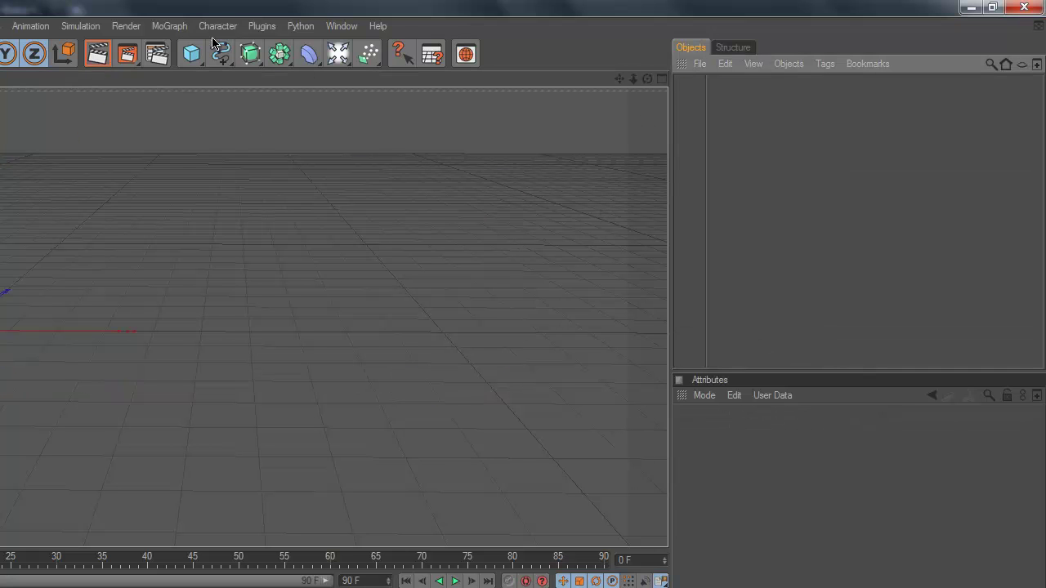
# Add a MoText object and set its text to FluxDesignHD
pyautogui.click(171, 26)
pyautogui.click(202, 206)
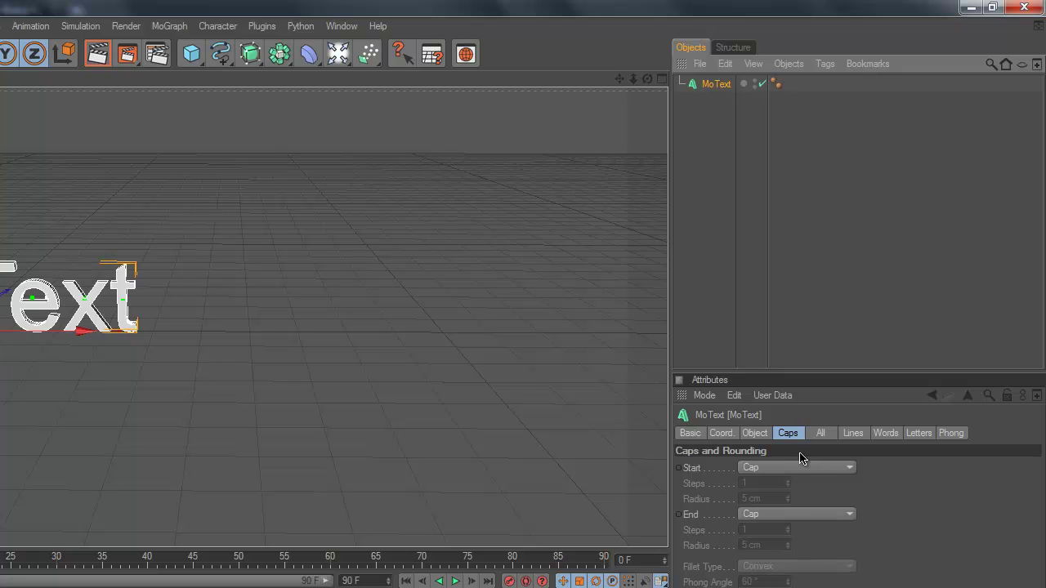
pyautogui.click(765, 433)
pyautogui.moveTo(788, 508); pyautogui.dragTo(690, 510)
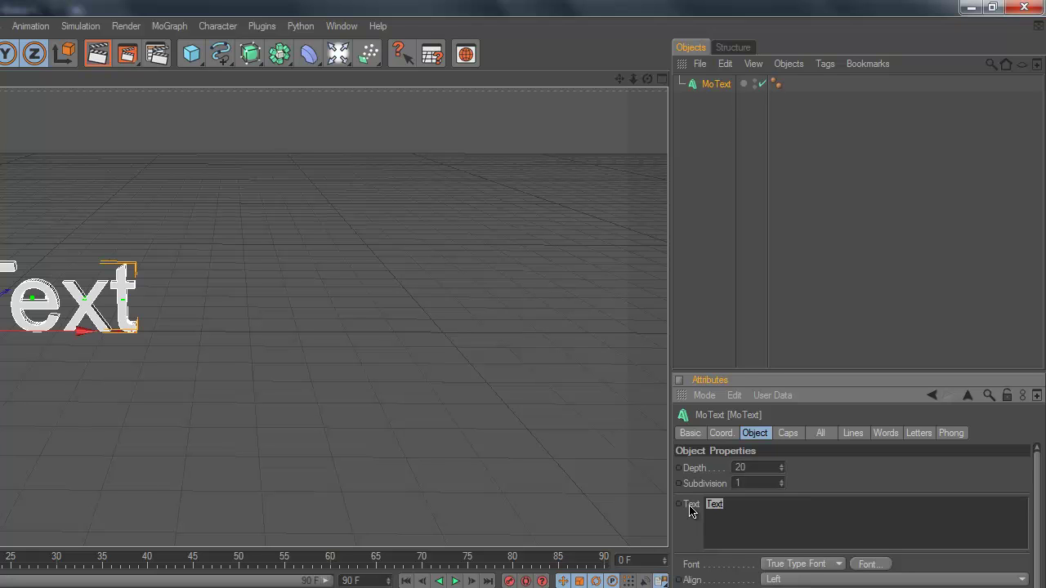
pyautogui.write('FluxDesignHD')
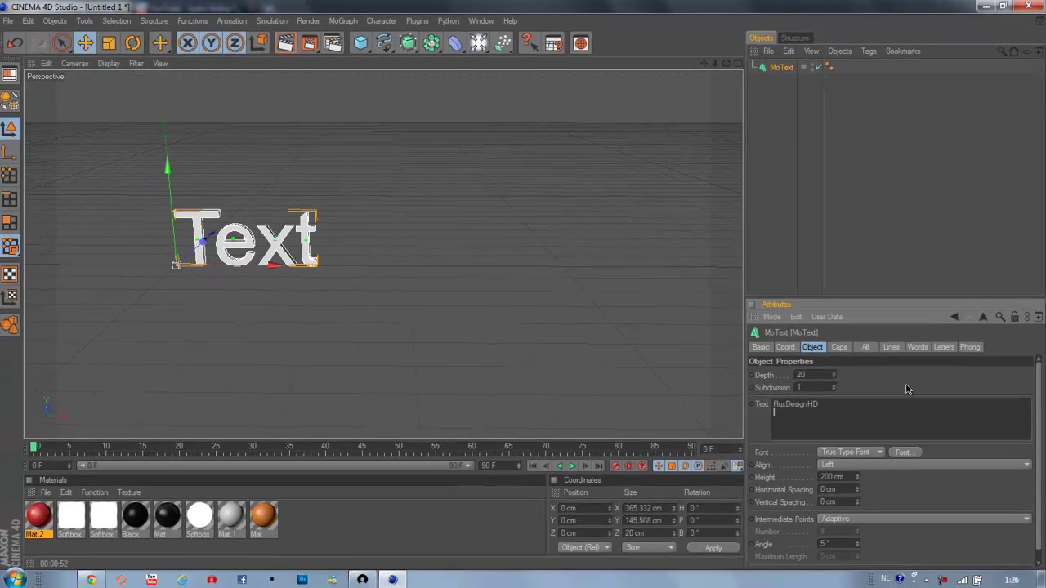
pyautogui.click(873, 483)
# Set the MoText extrusion depth to 150
pyautogui.doubleClick(824, 374)
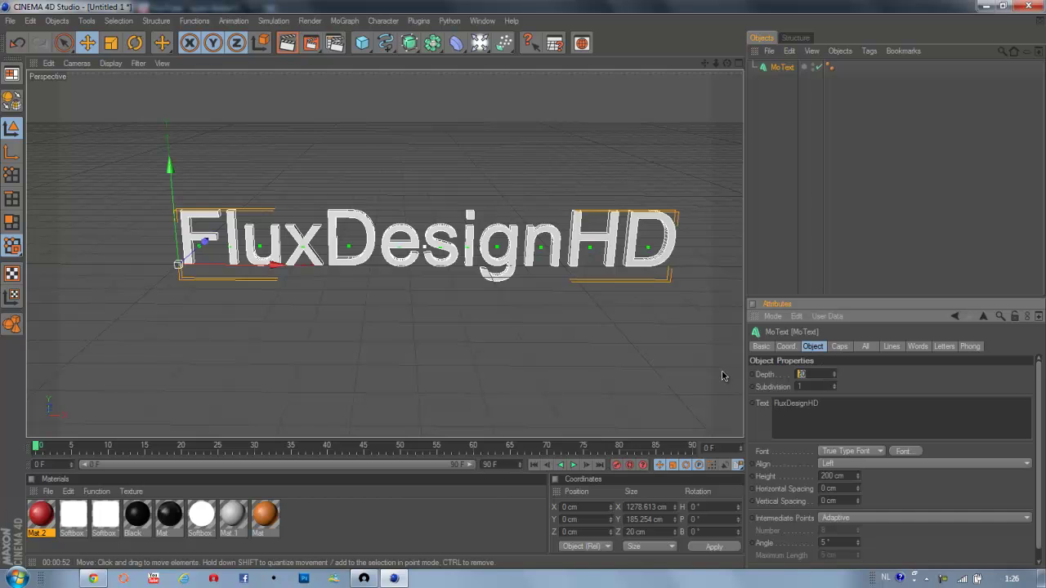
pyautogui.write('150')
pyautogui.press('Return')
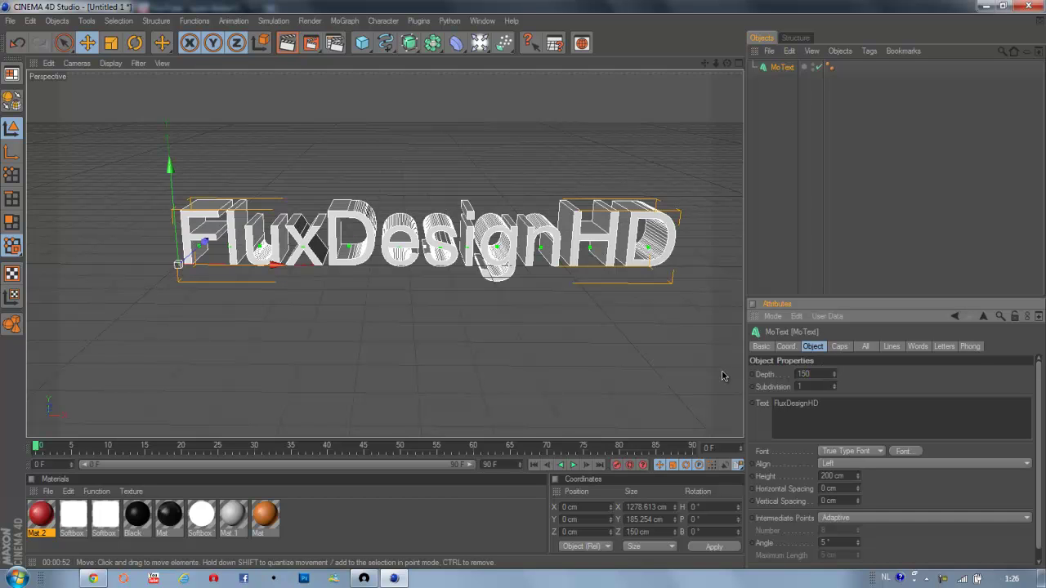
# Change the text's font to Hero and shift the text along X to about 32 cm
pyautogui.click(903, 451)
pyautogui.moveTo(107, 101); pyautogui.dragTo(467, 108)
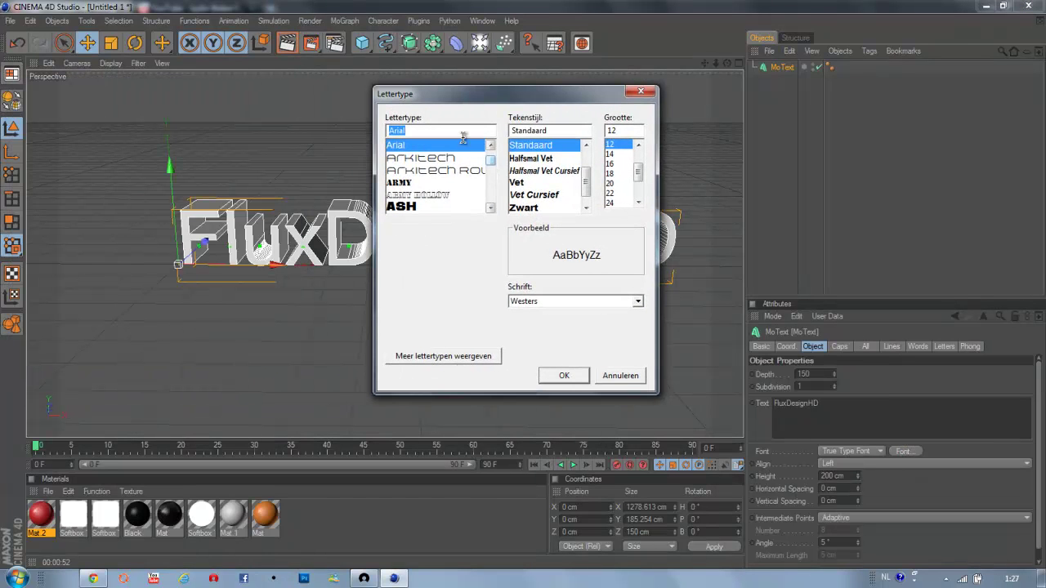
pyautogui.click(454, 132)
pyautogui.press('BackSpace')
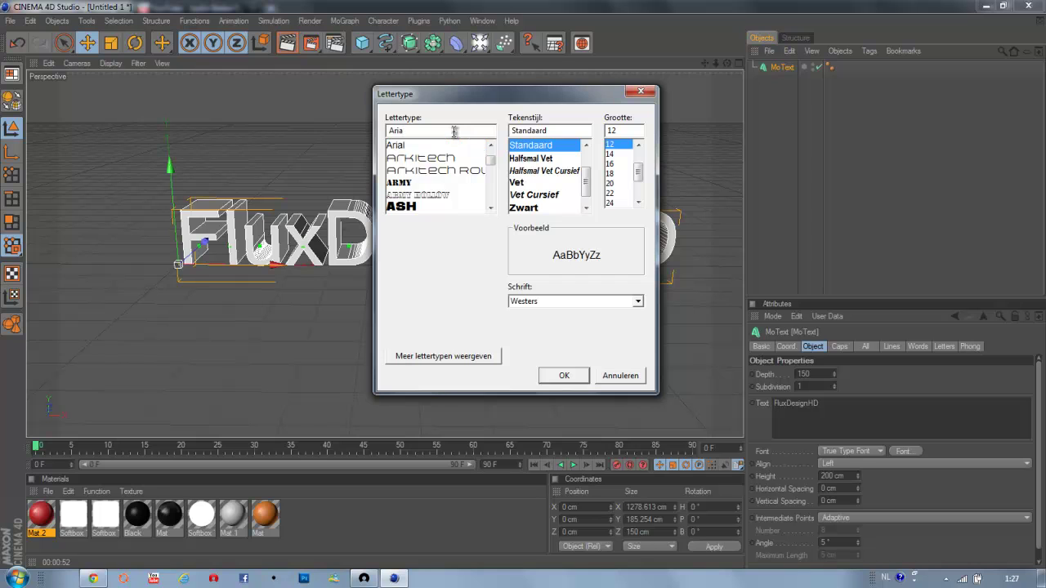
pyautogui.press('BackSpace')
pyautogui.press('BackSpace')
pyautogui.press('BackSpace')
pyautogui.press('BackSpace')
pyautogui.write('her')
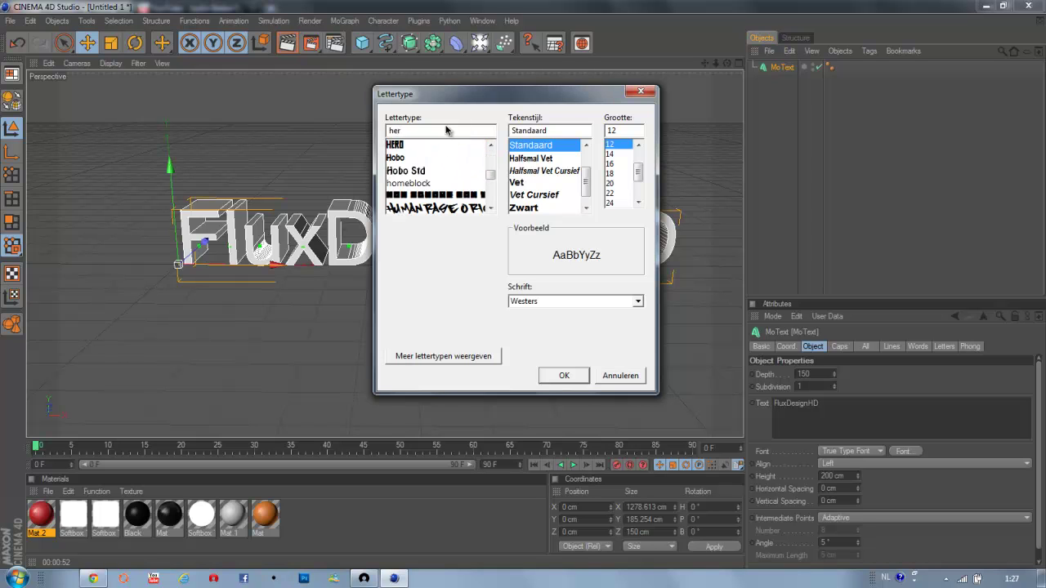
pyautogui.click(407, 147)
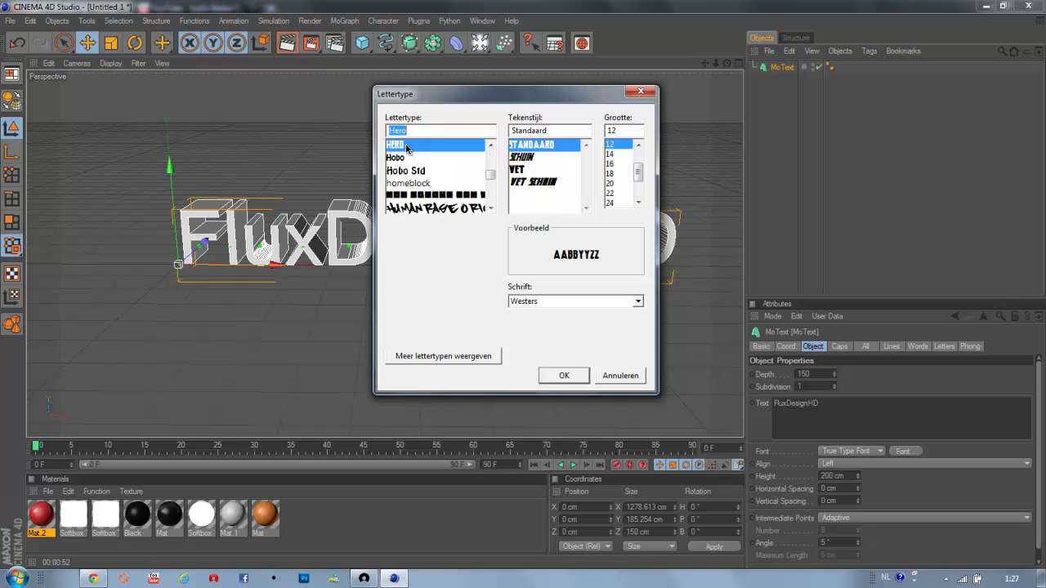
pyautogui.click(564, 375)
pyautogui.moveTo(273, 264); pyautogui.dragTo(286, 264)
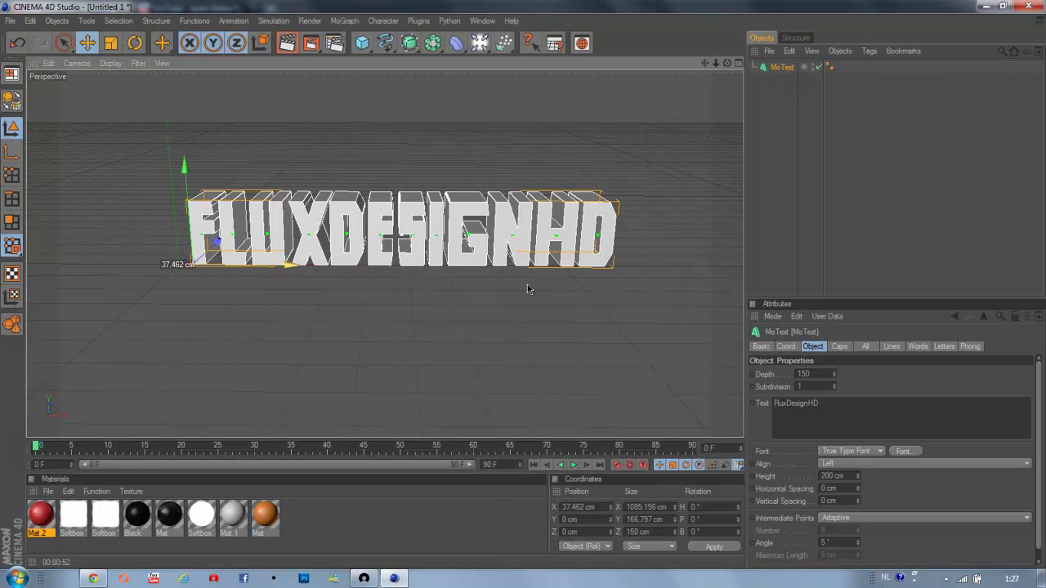
pyautogui.click(762, 219)
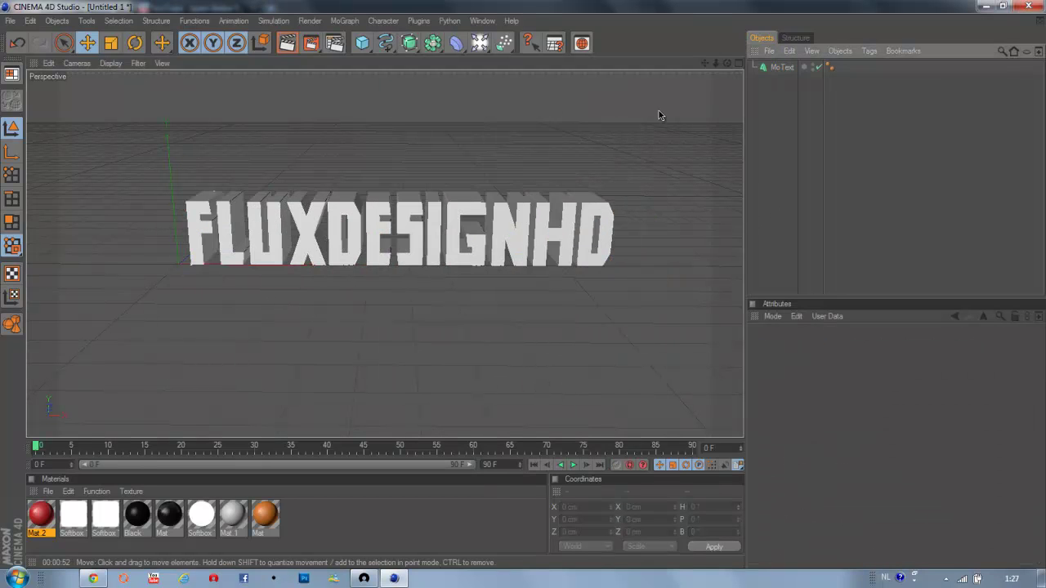
# Set the text's start cap to Fillet Cap with 3 steps
pyautogui.click(780, 67)
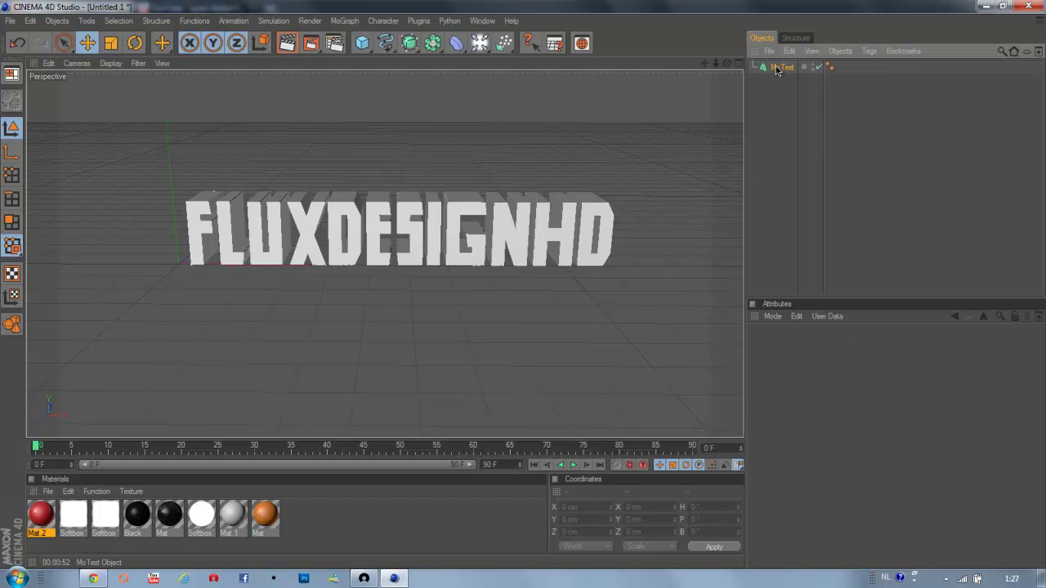
pyautogui.click(840, 347)
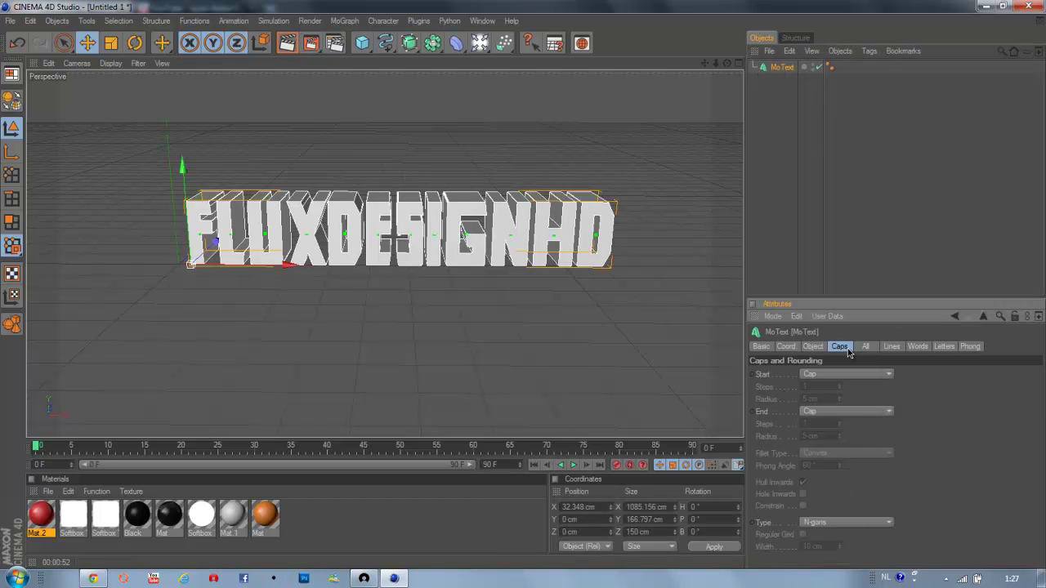
pyautogui.click(823, 376)
pyautogui.click(851, 424)
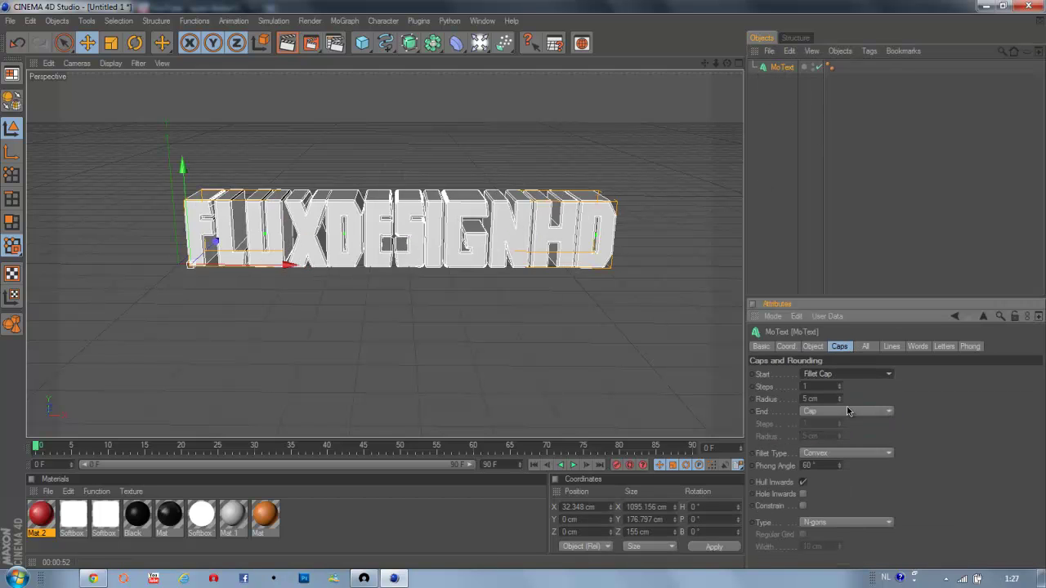
pyautogui.click(840, 385)
pyautogui.click(840, 385)
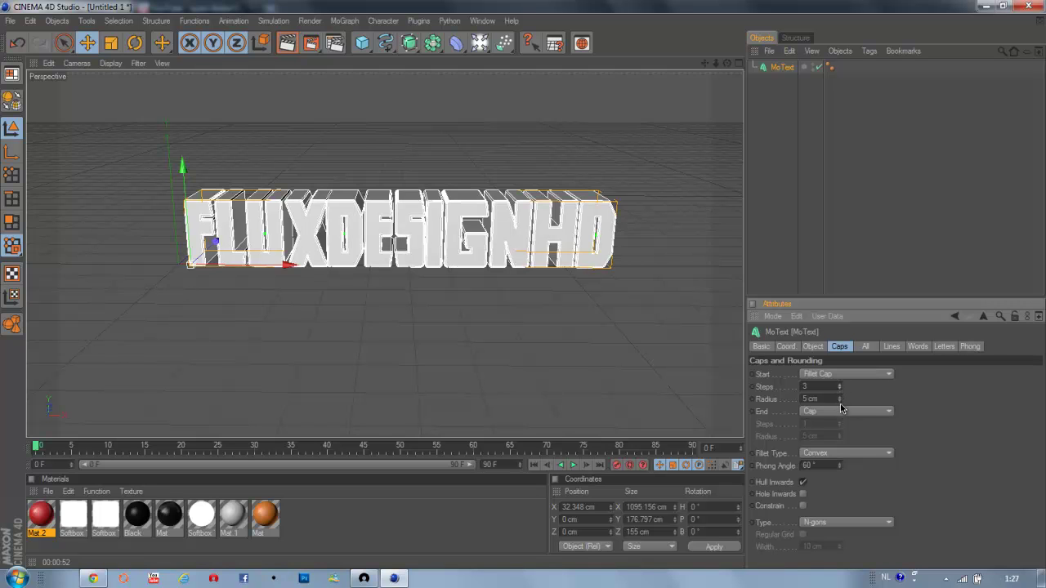
# Set the text's end cap to Fillet Cap with 3 steps and a radius of 182 cm
pyautogui.click(842, 410)
pyautogui.click(848, 460)
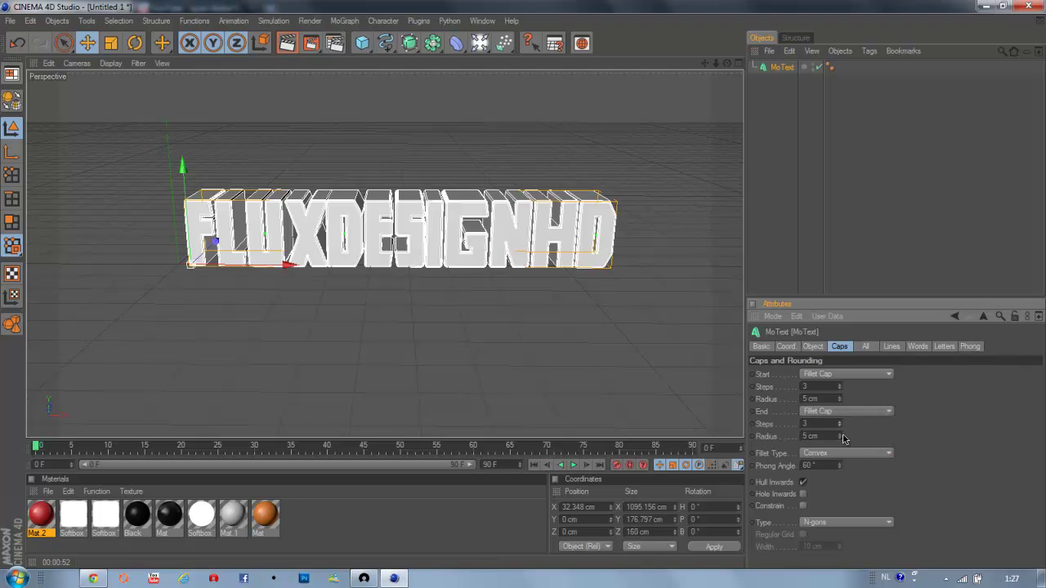
pyautogui.moveTo(840, 436)
pyautogui.mouseDown()
pyautogui.moveTo(842, 420)
pyautogui.moveTo(843, 437)
pyautogui.mouseUp()
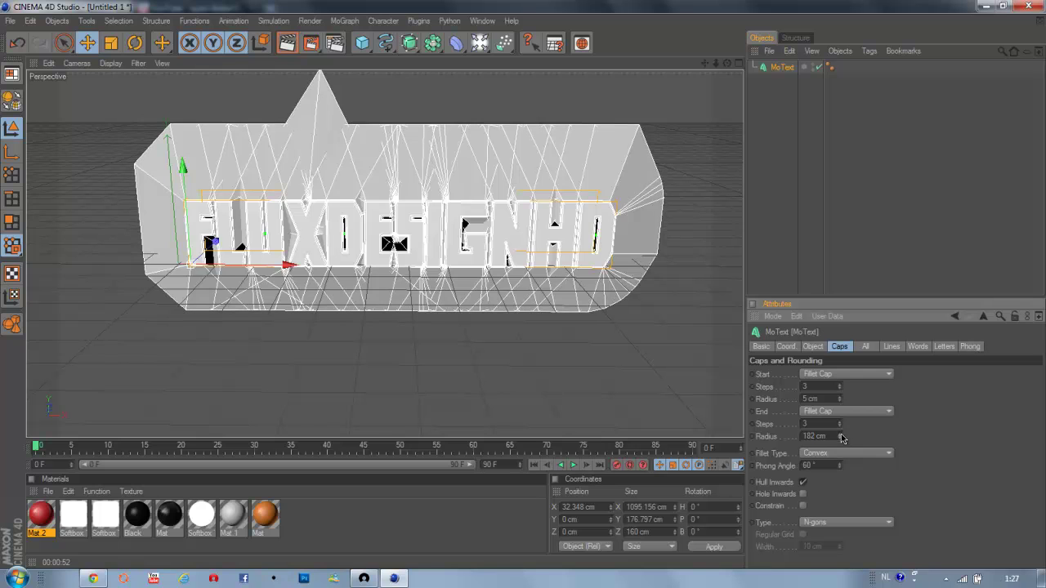
# Turn off Global Illumination in the render settings and preview the render of the perspective view
pyautogui.click(291, 45)
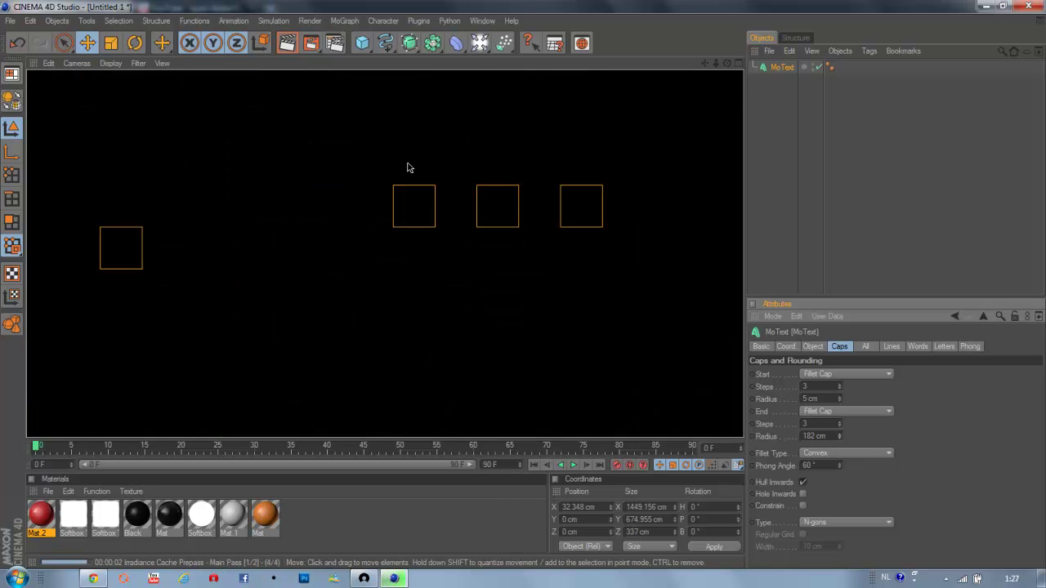
pyautogui.click(408, 167)
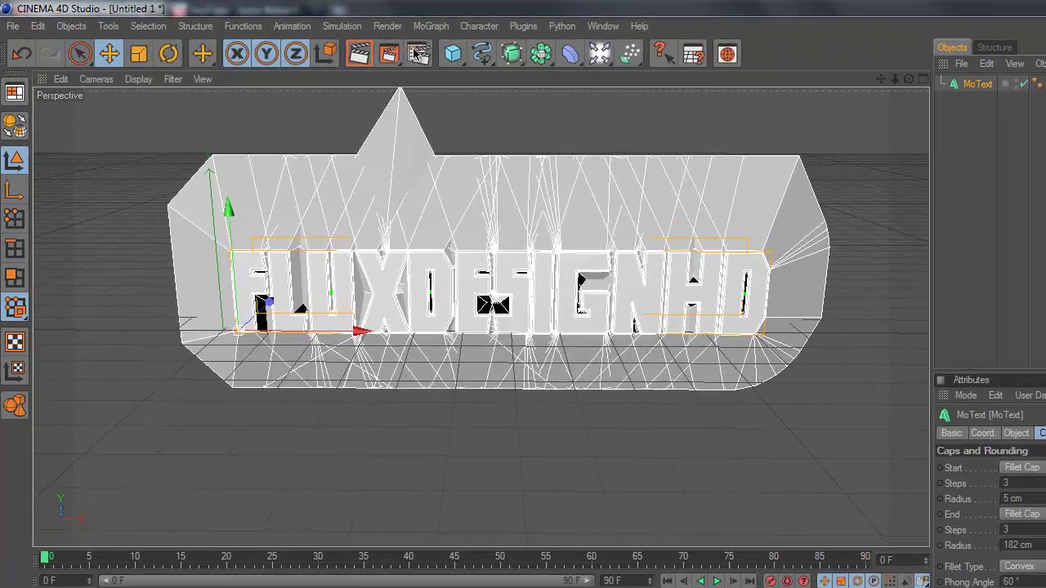
pyautogui.click(335, 43)
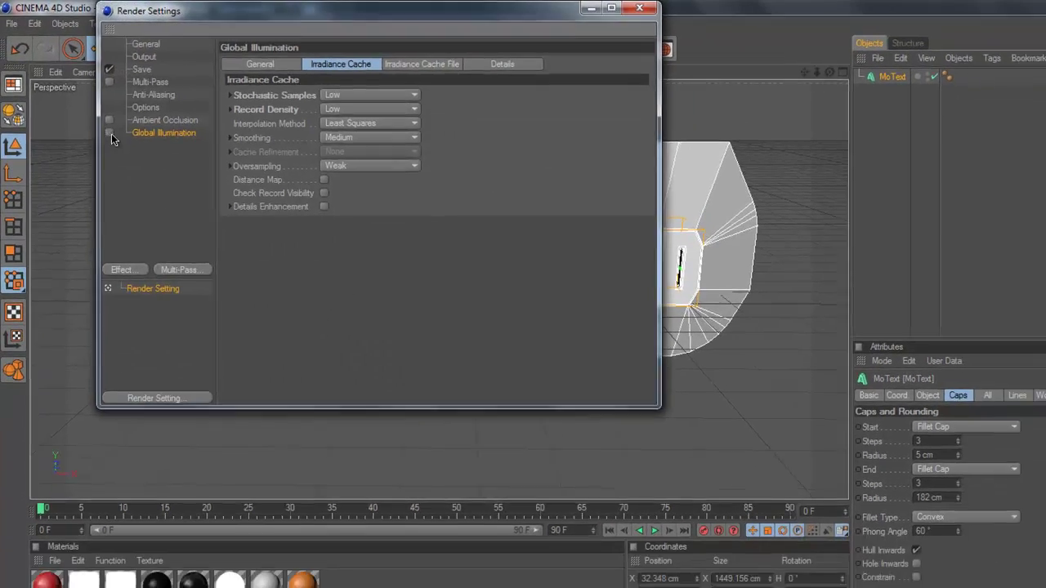
pyautogui.click(120, 145)
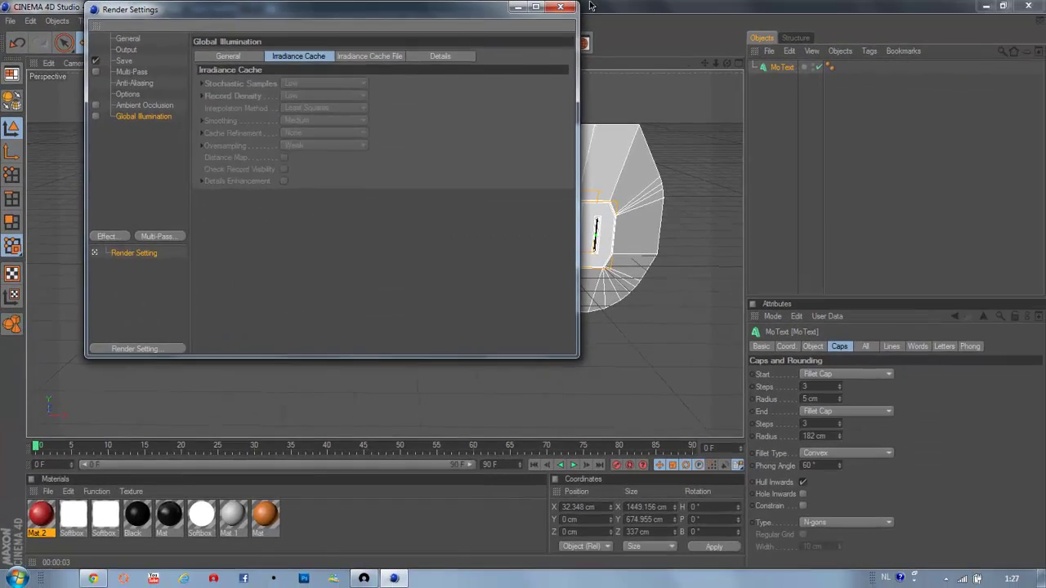
pyautogui.click(700, 8)
pyautogui.click(287, 42)
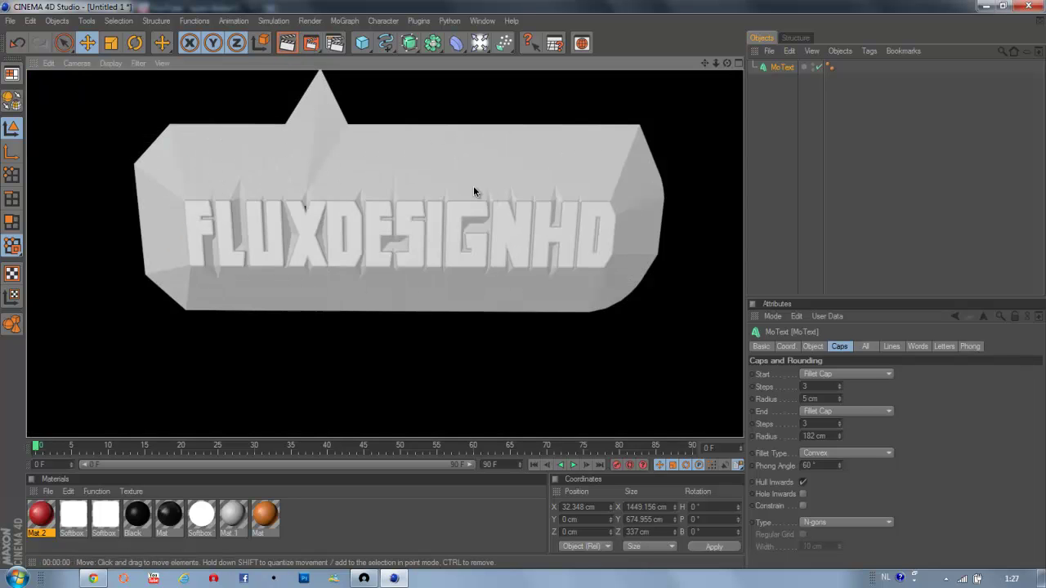
pyautogui.click(473, 185)
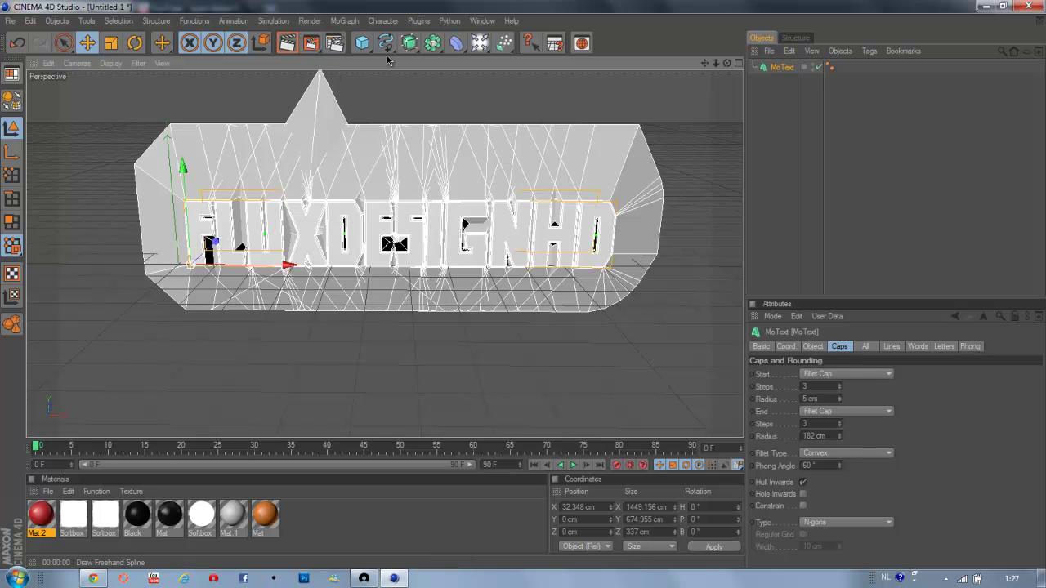
# Duplicate the MoText object by copying and pasting it
pyautogui.rightClick(775, 72)
pyautogui.click(766, 132)
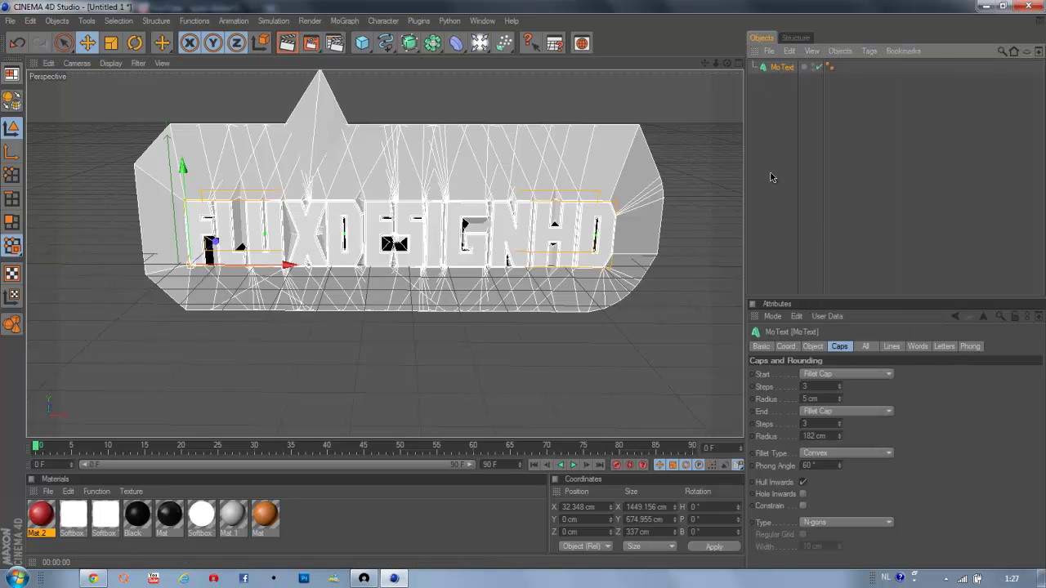
pyautogui.hotkey('ctrl', 'c')
pyautogui.hotkey('ctrl', 'v')
pyautogui.click(772, 127)
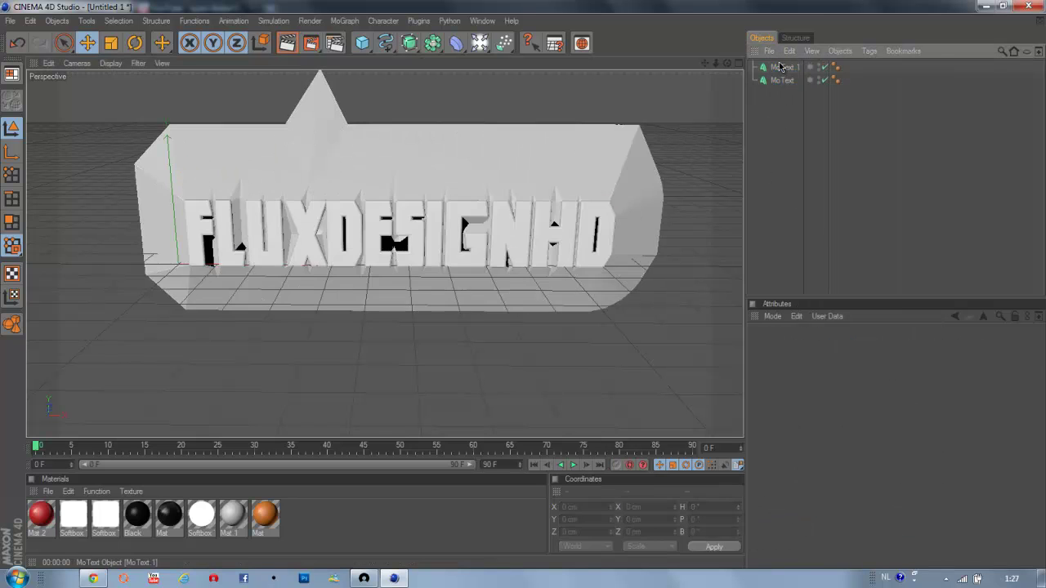
# Set the end cap radius of the duplicated text to 5 cm
pyautogui.click(780, 67)
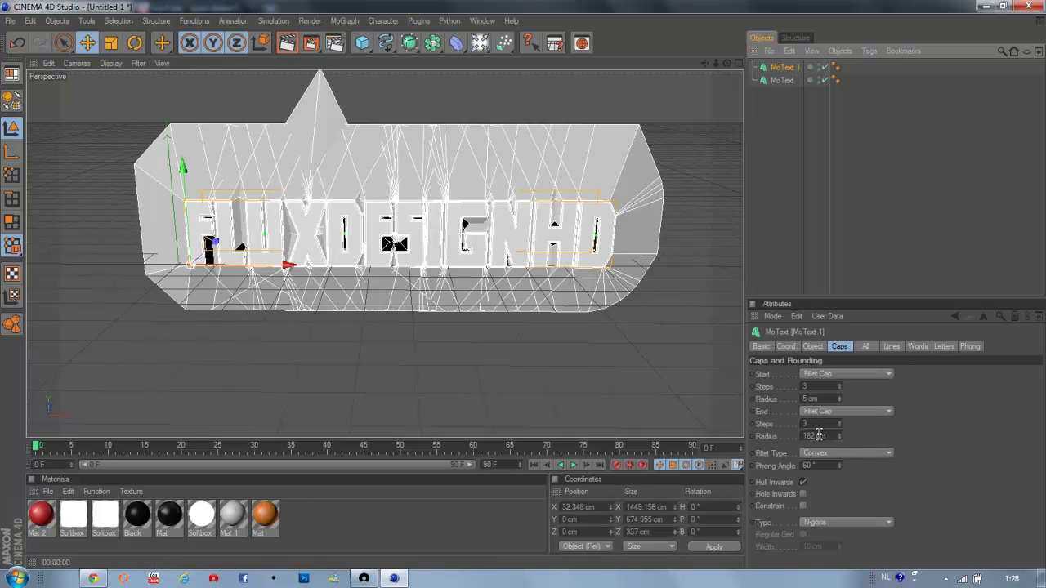
pyautogui.moveTo(842, 440); pyautogui.dragTo(829, 498)
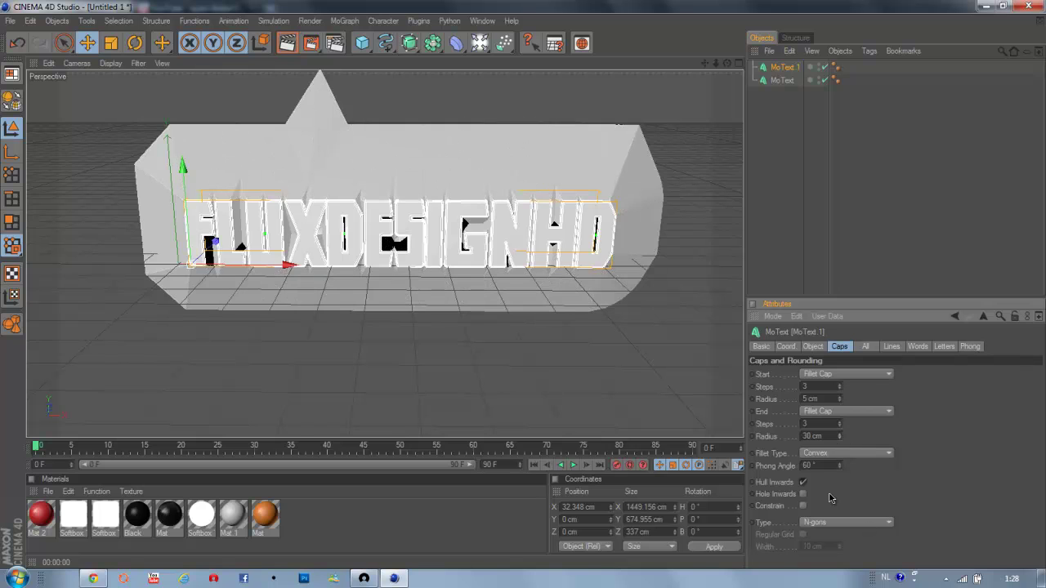
pyautogui.moveTo(839, 456); pyautogui.dragTo(841, 438)
# Move the duplicated text forward along Z to about -97 cm and preview the render of the perspective view
pyautogui.click(739, 65)
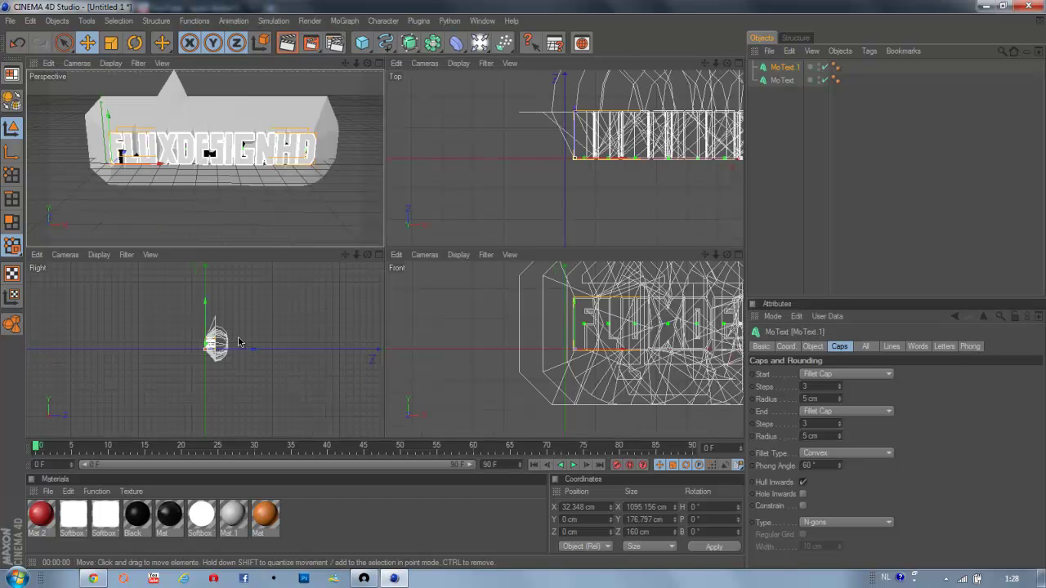
pyautogui.moveTo(242, 353); pyautogui.dragTo(235, 352)
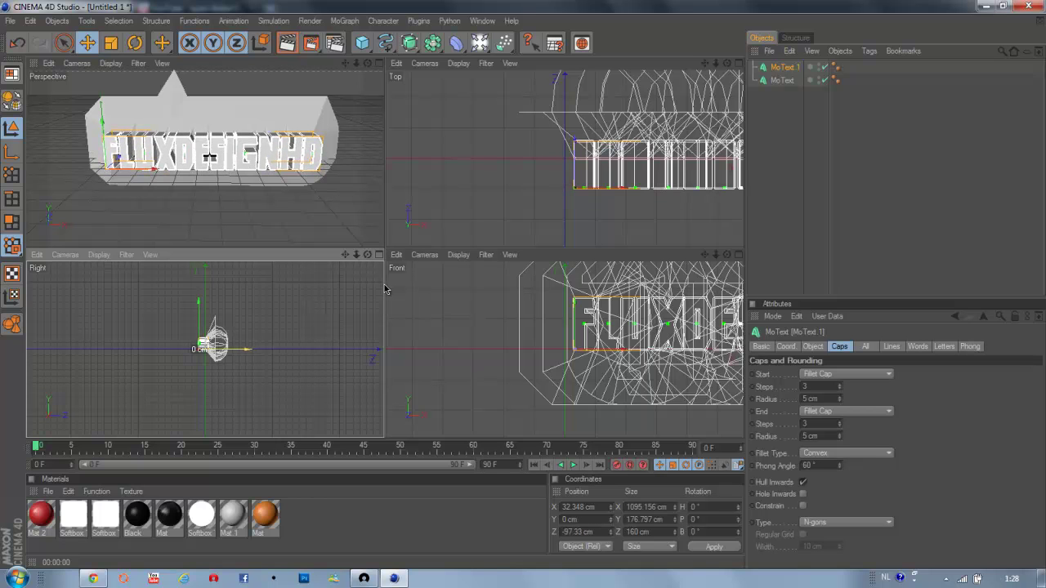
pyautogui.middleClick(351, 87)
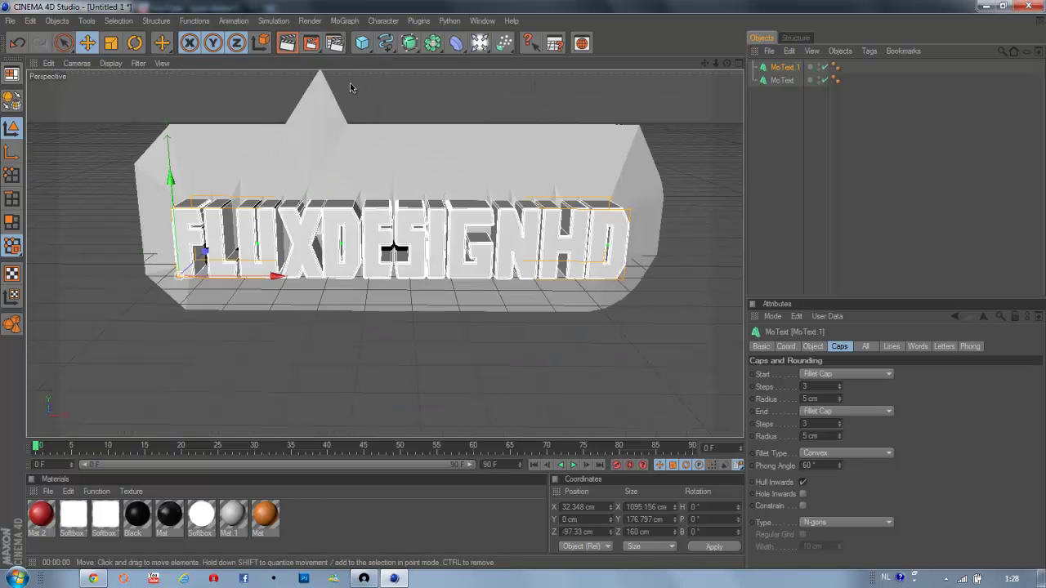
pyautogui.click(288, 43)
pyautogui.click(393, 118)
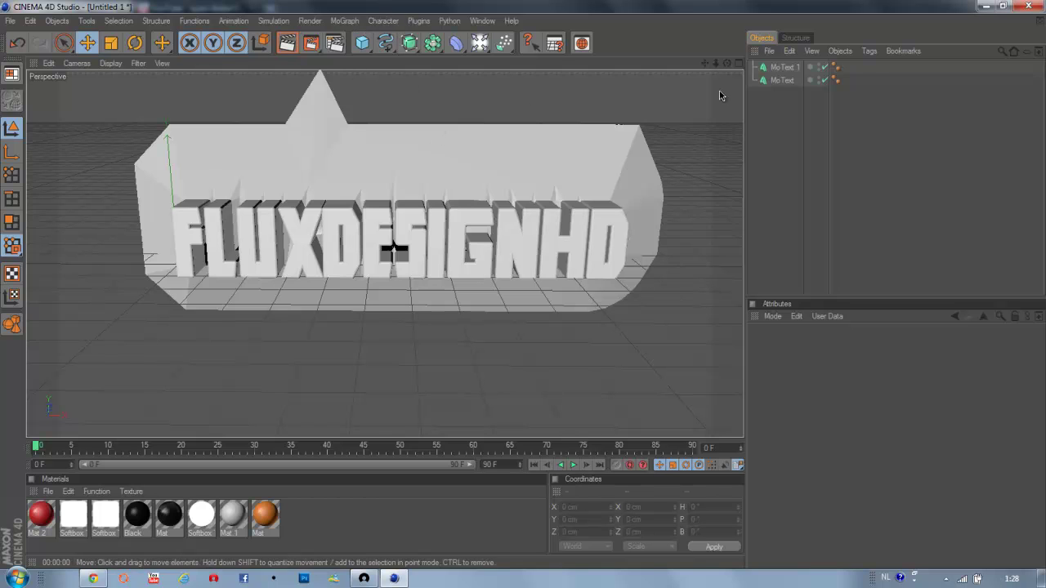
# Select both MoText objects and add a Random effector to them
pyautogui.click(781, 67)
pyautogui.keyDown('shift'); pyautogui.click(780, 81); pyautogui.keyUp('shift')
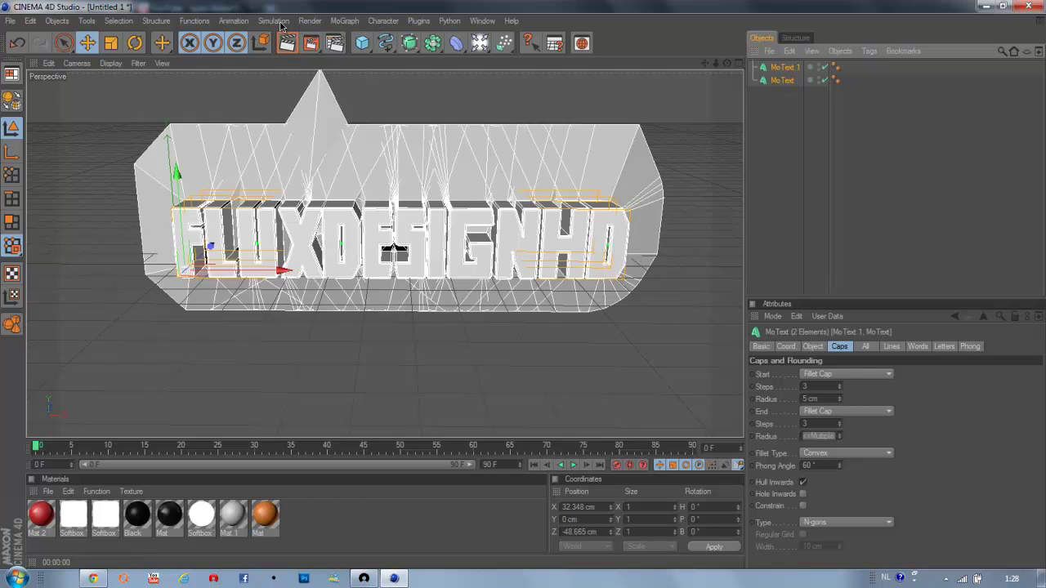
pyautogui.click(355, 21)
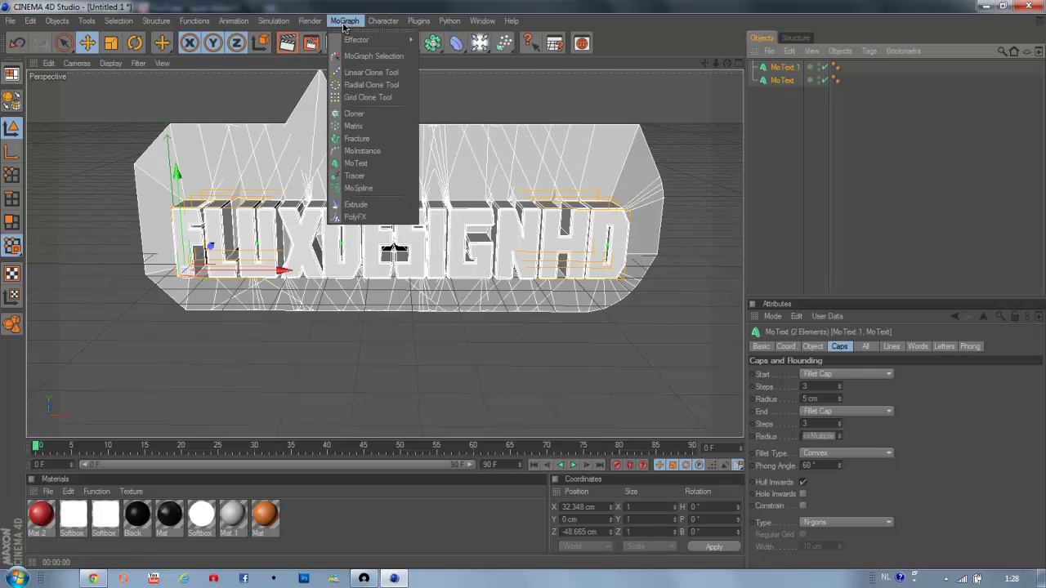
pyautogui.moveTo(356, 39)
pyautogui.click(445, 122)
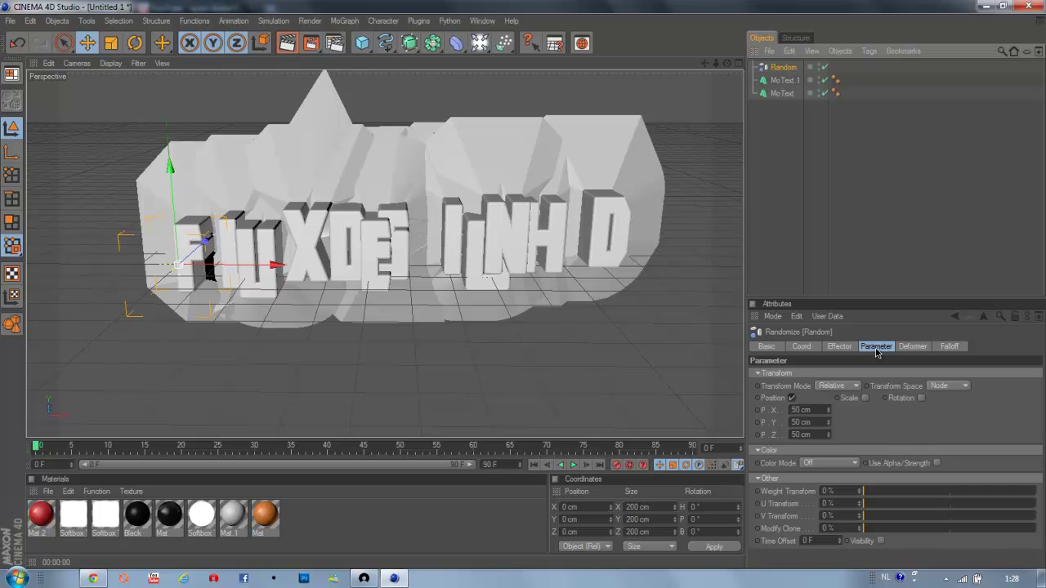
# Set the Random effector's position offsets to 1 cm in X, 4 cm in Y and 3 cm in Z
pyautogui.doubleClick(806, 410)
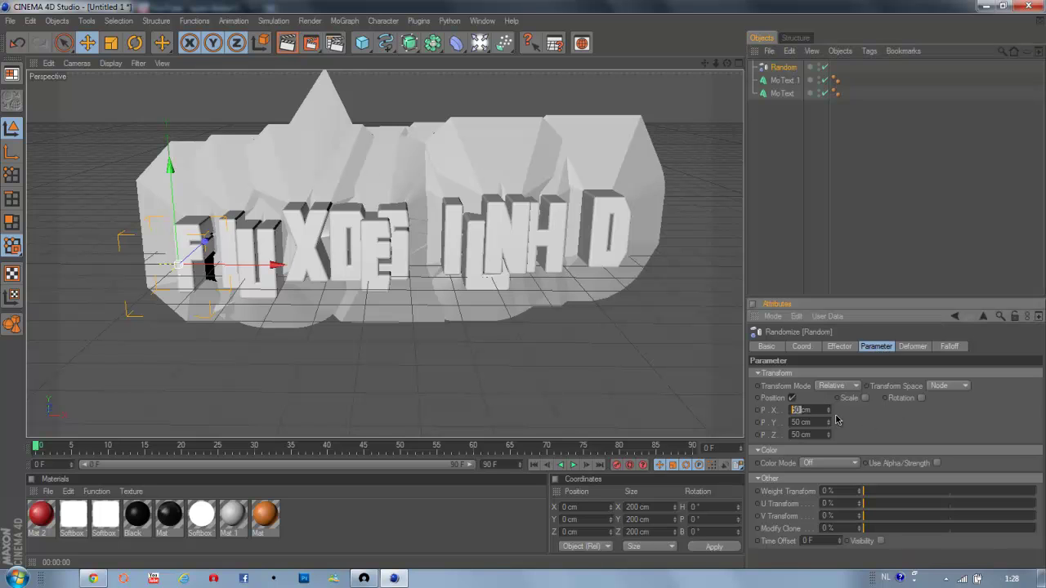
pyautogui.write('1')
pyautogui.press('Tab')
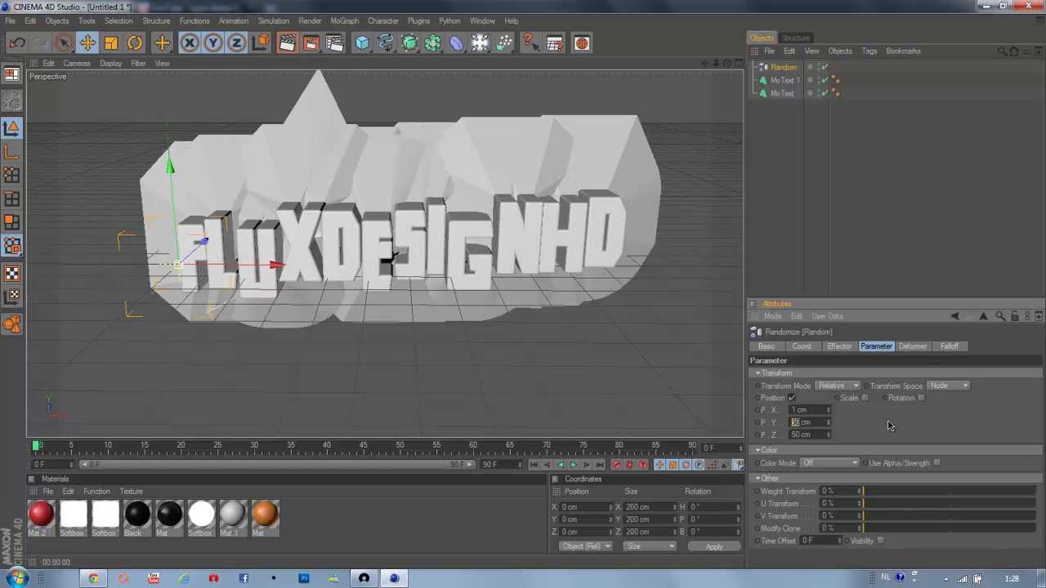
pyautogui.write('4')
pyautogui.press('Tab')
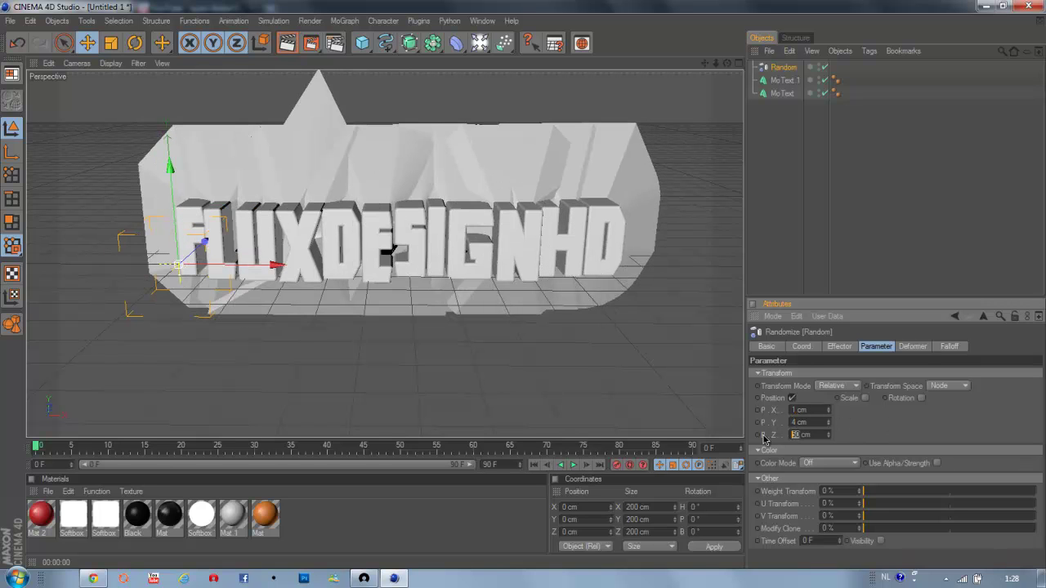
pyautogui.write('3')
pyautogui.press('Return')
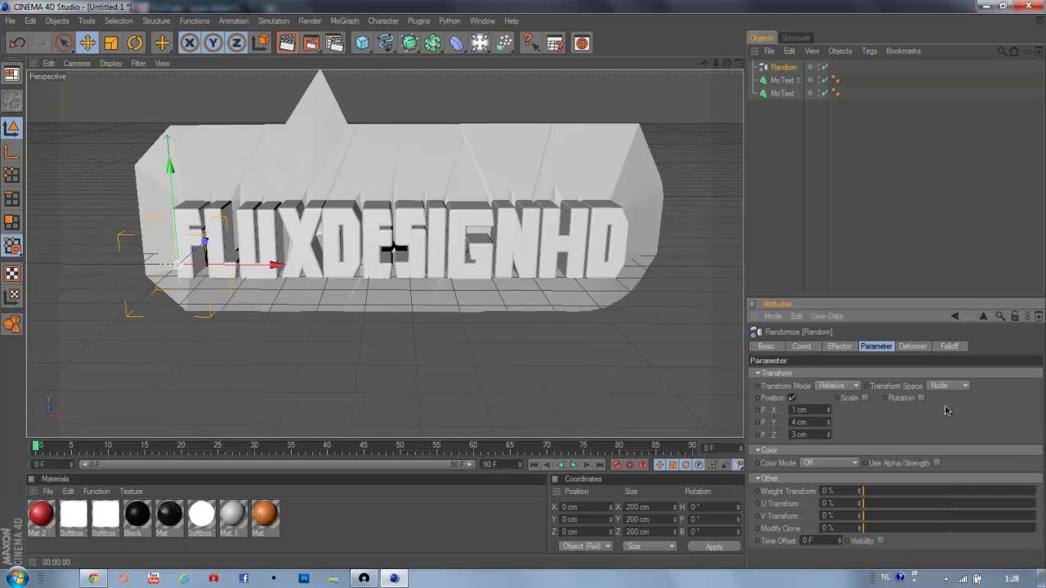
# Enable rotation in the Random effector and set H to -4°, P to -6° and B to 7°
pyautogui.click(921, 398)
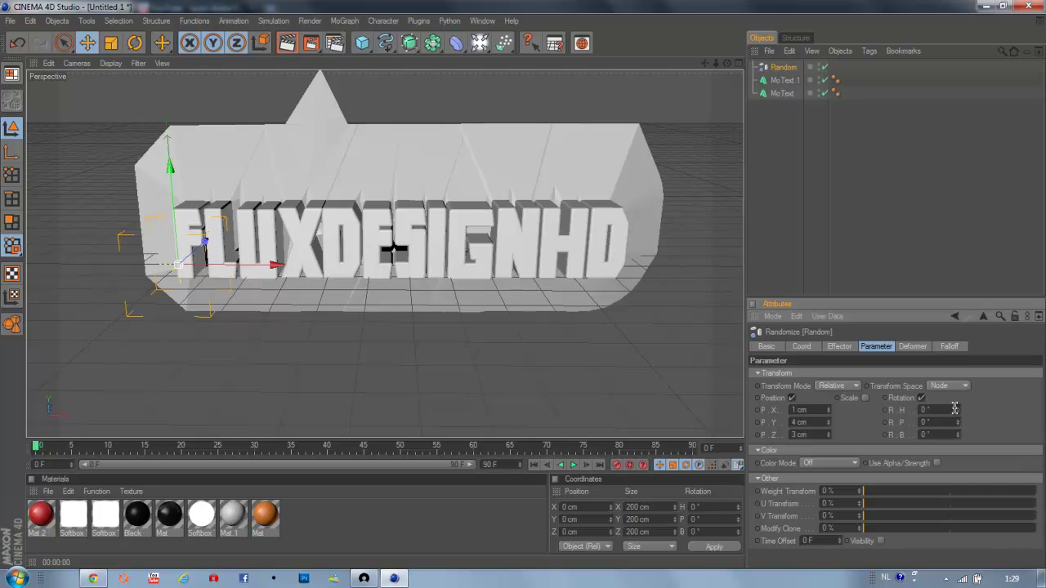
pyautogui.moveTo(954, 408); pyautogui.dragTo(958, 434)
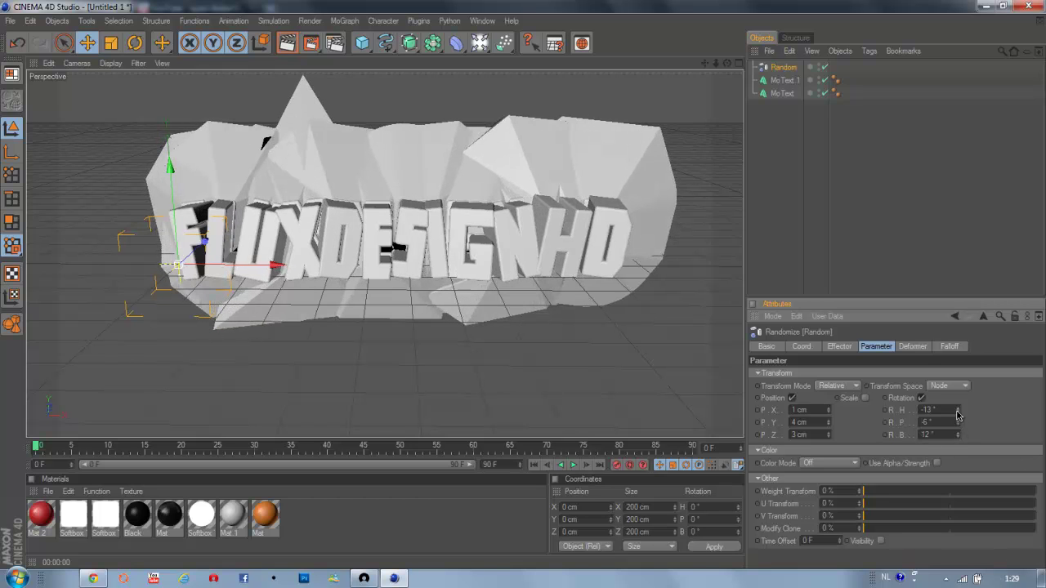
pyautogui.moveTo(959, 413); pyautogui.dragTo(961, 441)
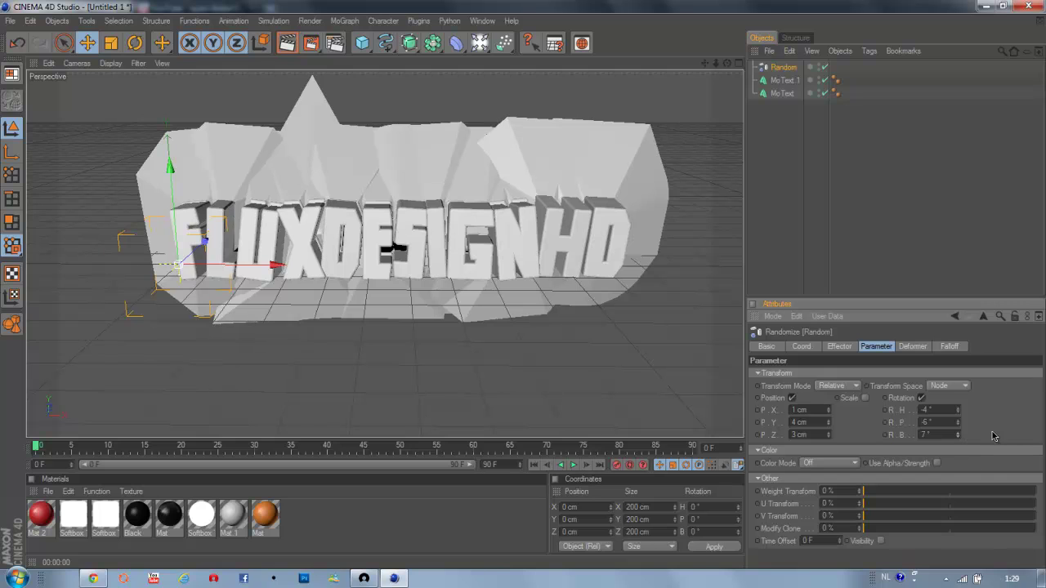
# Deselect the effector and delete all existing materials from the scene
pyautogui.click(777, 121)
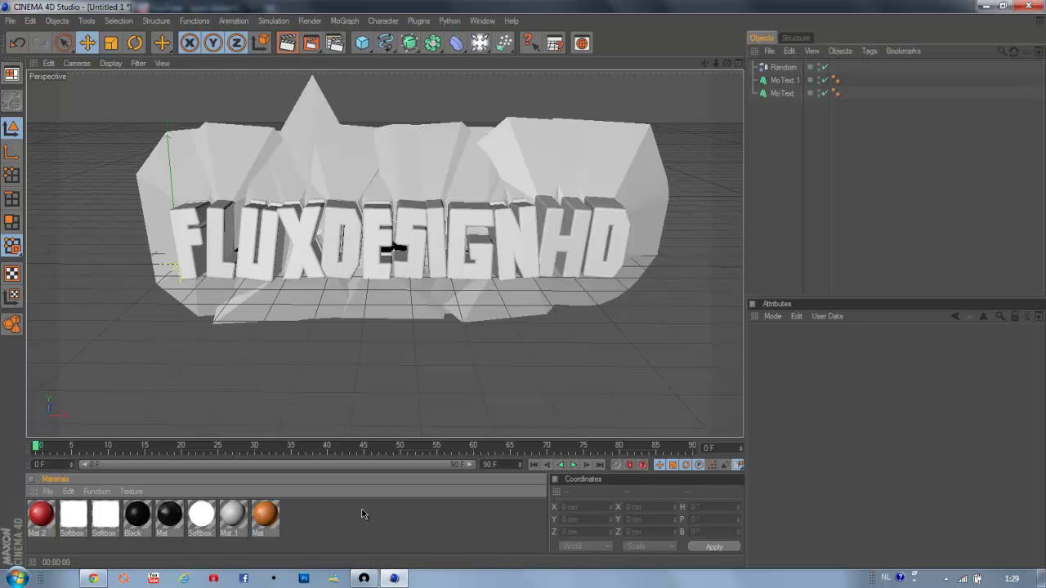
pyautogui.moveTo(355, 541); pyautogui.dragTo(72, 523)
pyautogui.press('Delete')
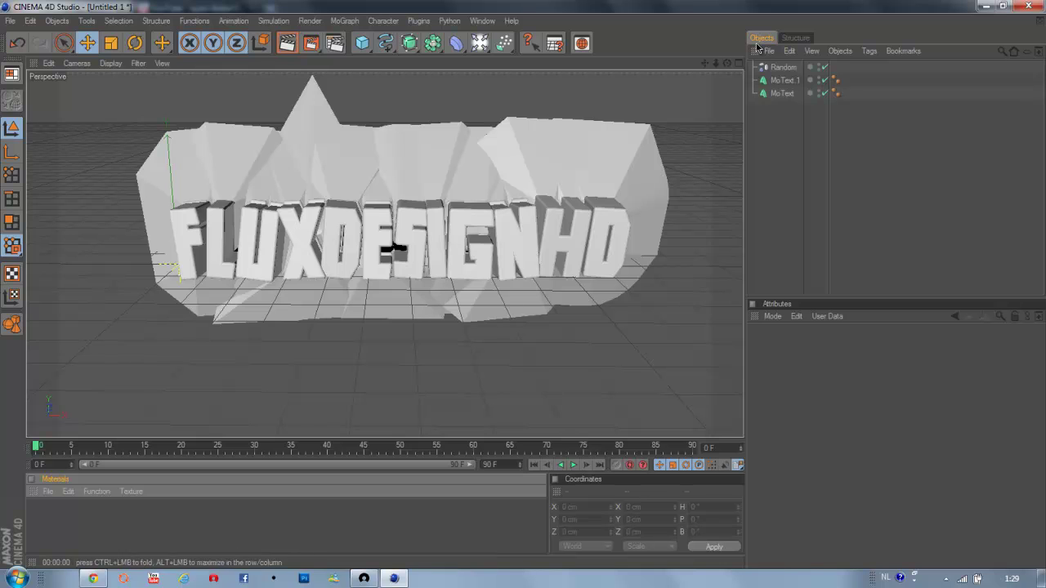
# Load the OverheadSoftbox.c4d object preset from the greyscalegorillalightkitpro collection
pyautogui.click(769, 51)
pyautogui.moveTo(834, 98)
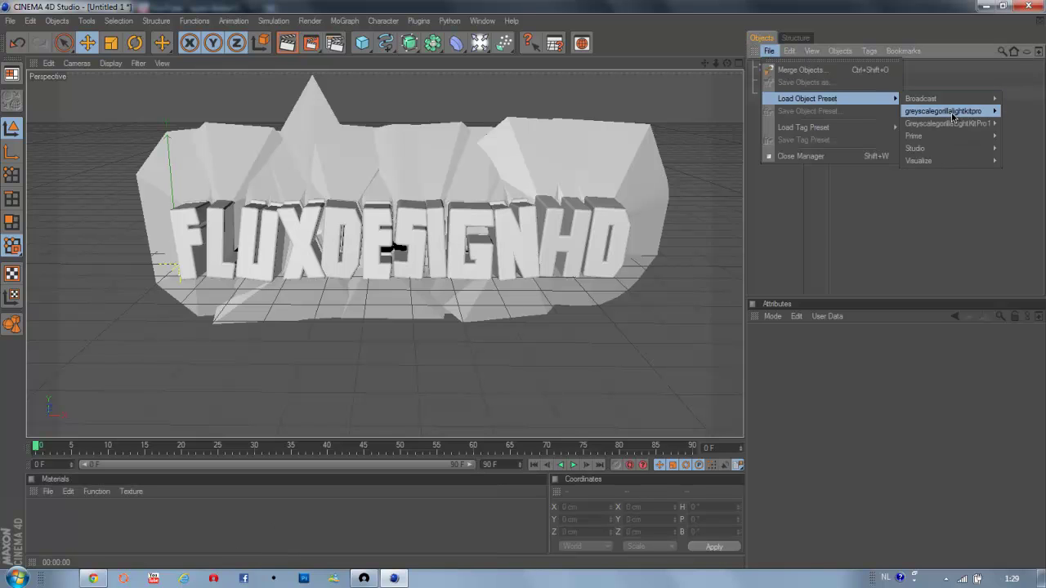
pyautogui.moveTo(955, 114)
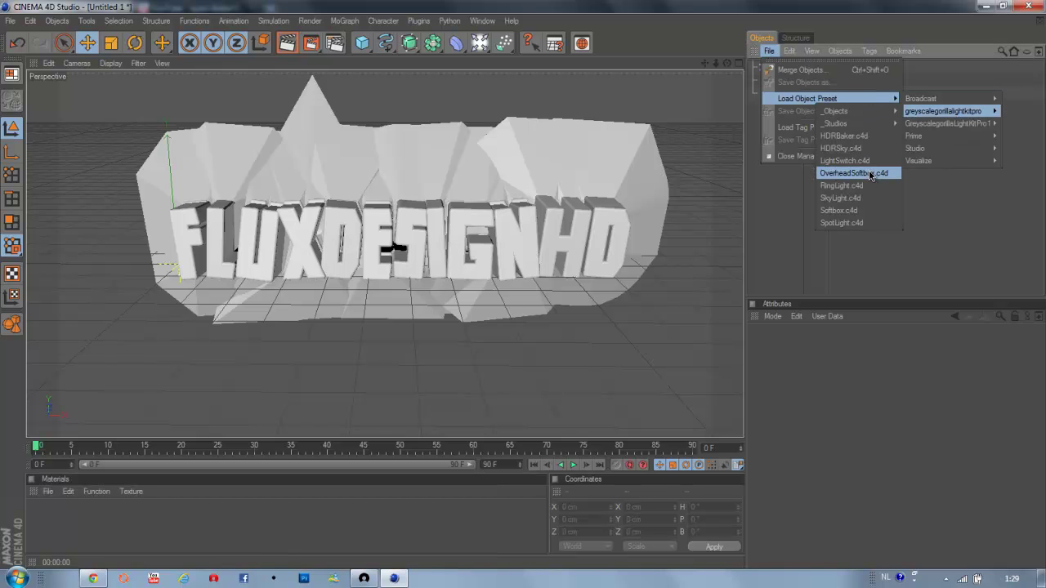
pyautogui.click(854, 173)
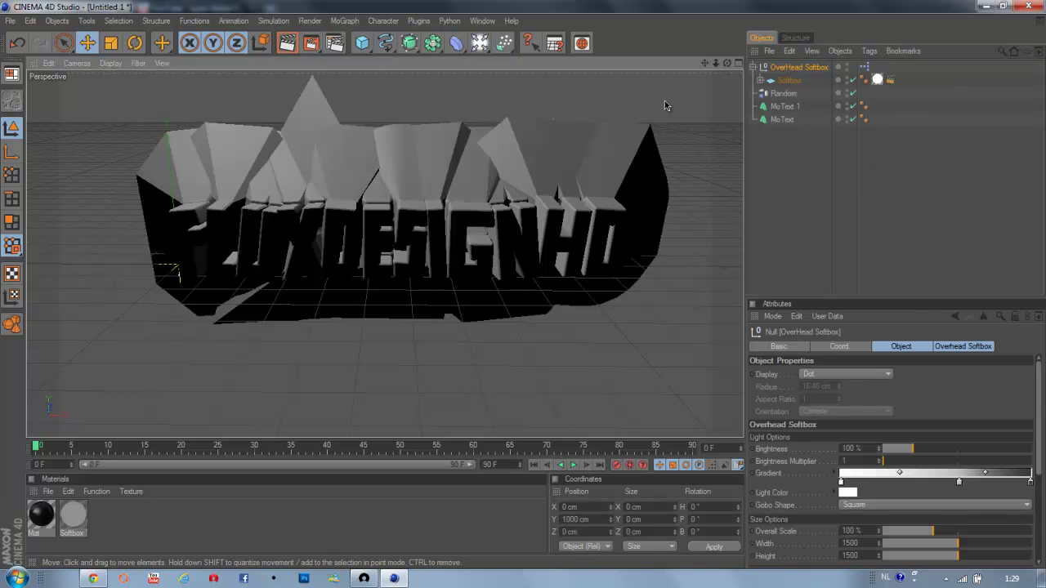
# Move the overhead softbox above and in front of the text, to about X 581, Y 715 and Z -341 cm
pyautogui.scroll(-7, 483, 219)
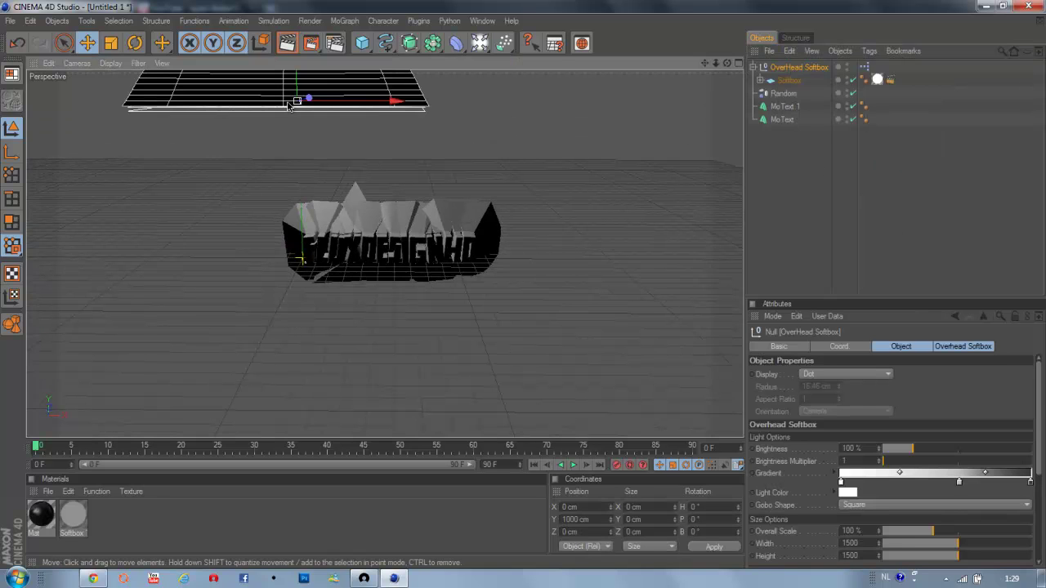
pyautogui.moveTo(395, 101); pyautogui.dragTo(524, 289)
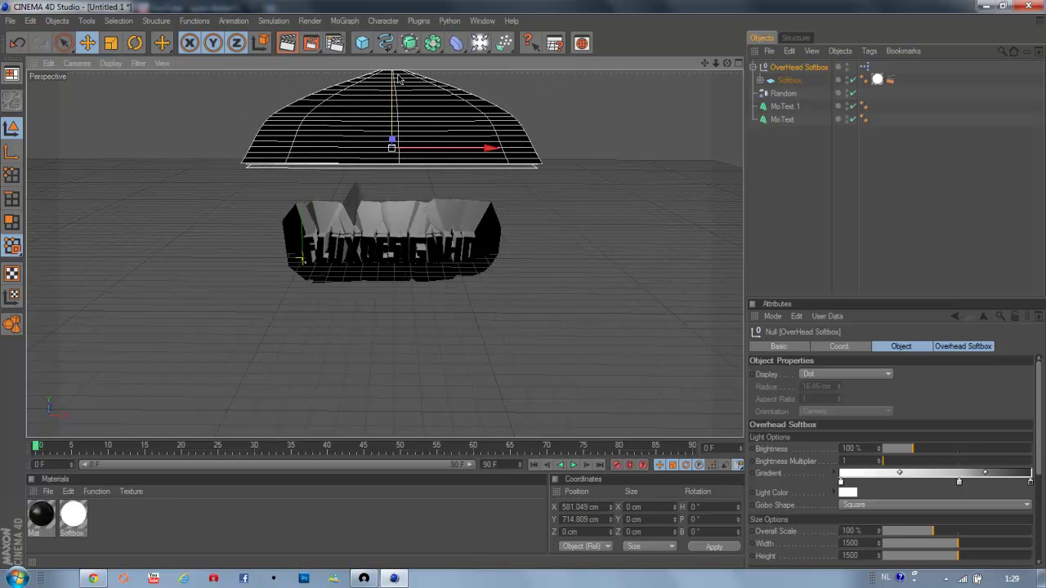
pyautogui.click(739, 63)
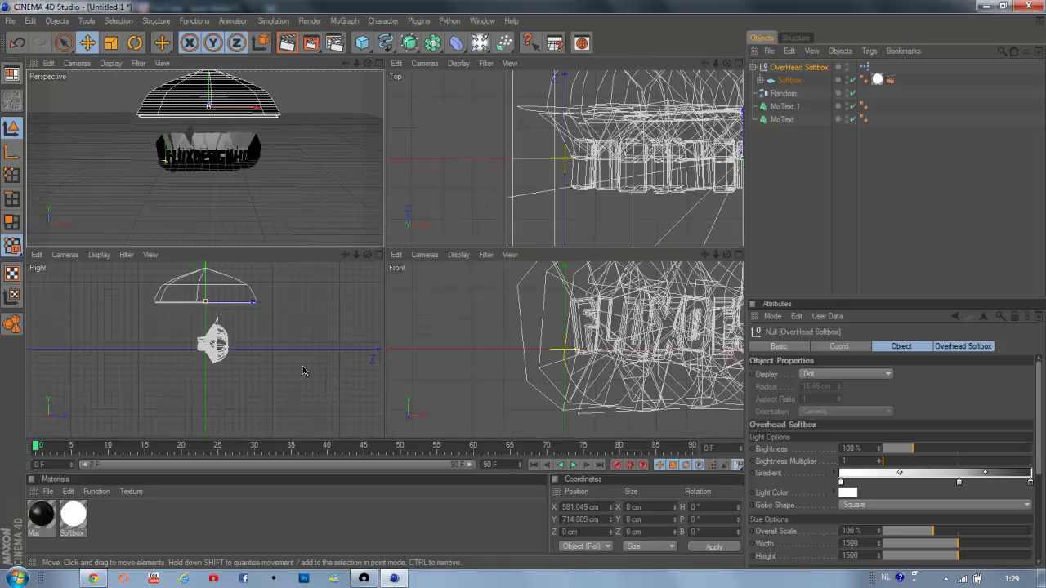
pyautogui.moveTo(249, 302); pyautogui.dragTo(227, 303)
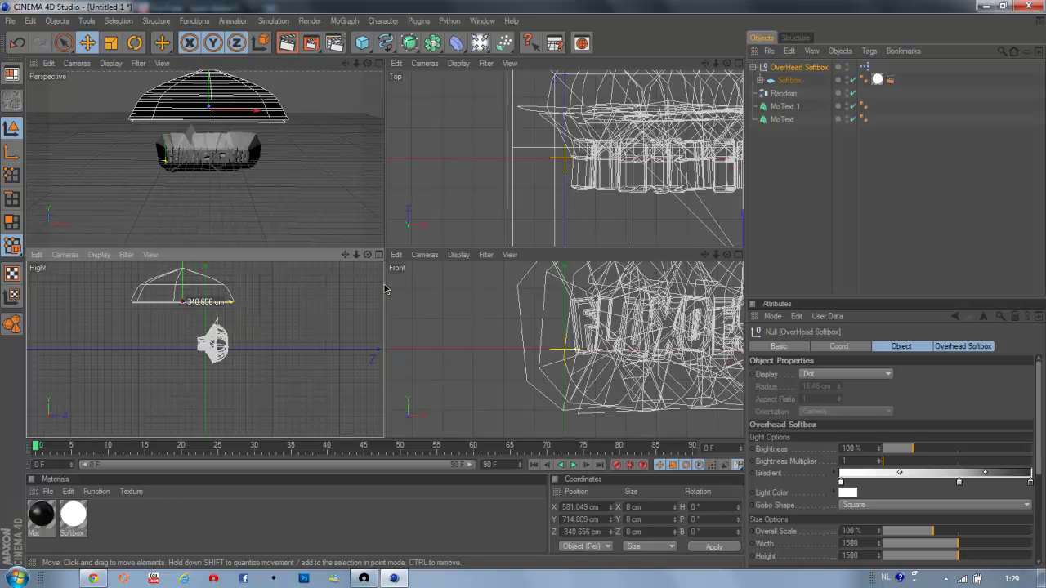
pyautogui.click(378, 64)
pyautogui.middleClick(378, 65)
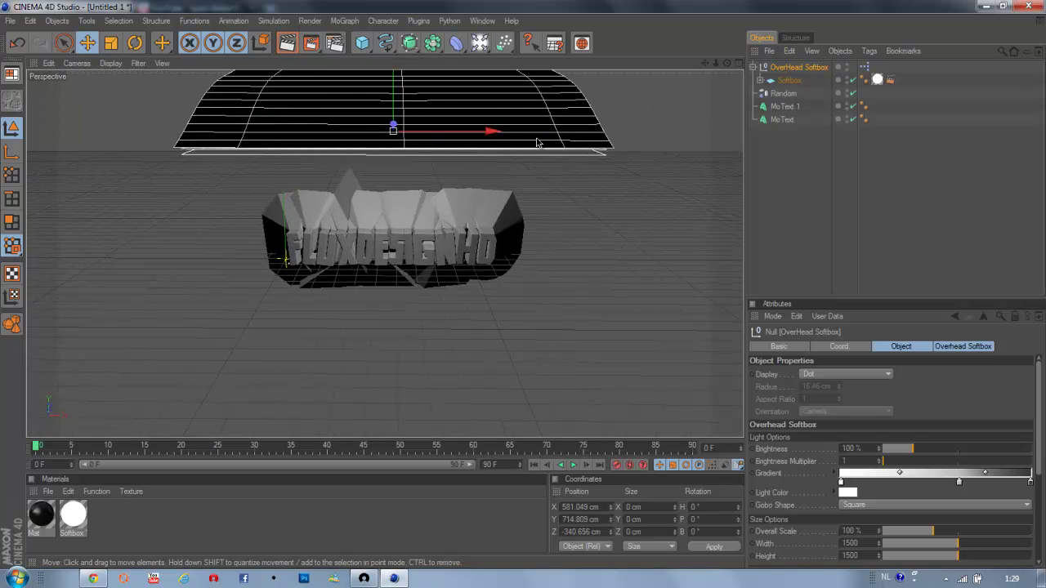
# Load the Softbox.c4d object preset from the greyscalegorillalightkitpro collection
pyautogui.click(769, 53)
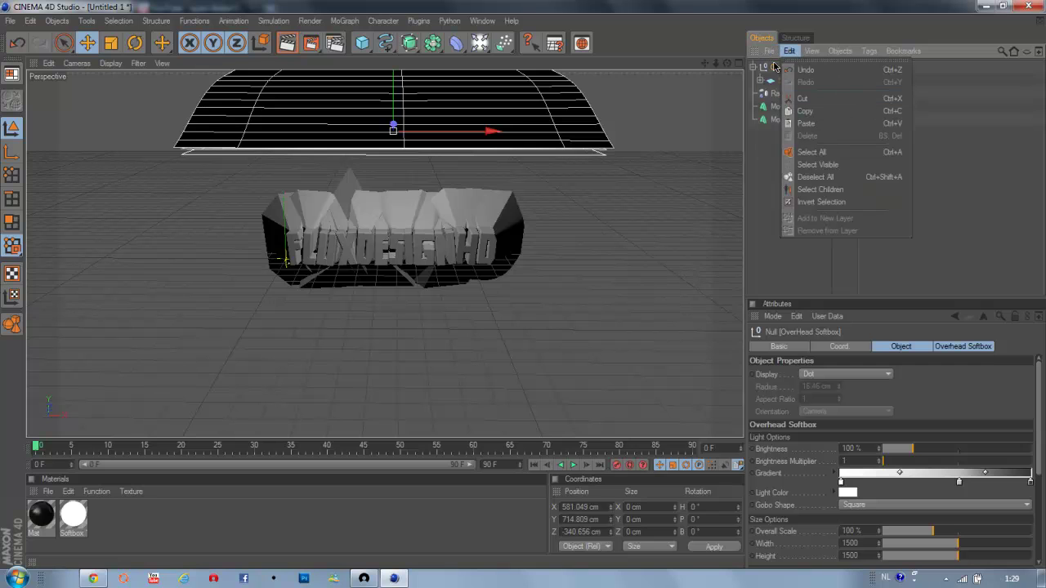
pyautogui.moveTo(838, 100)
pyautogui.moveTo(940, 111)
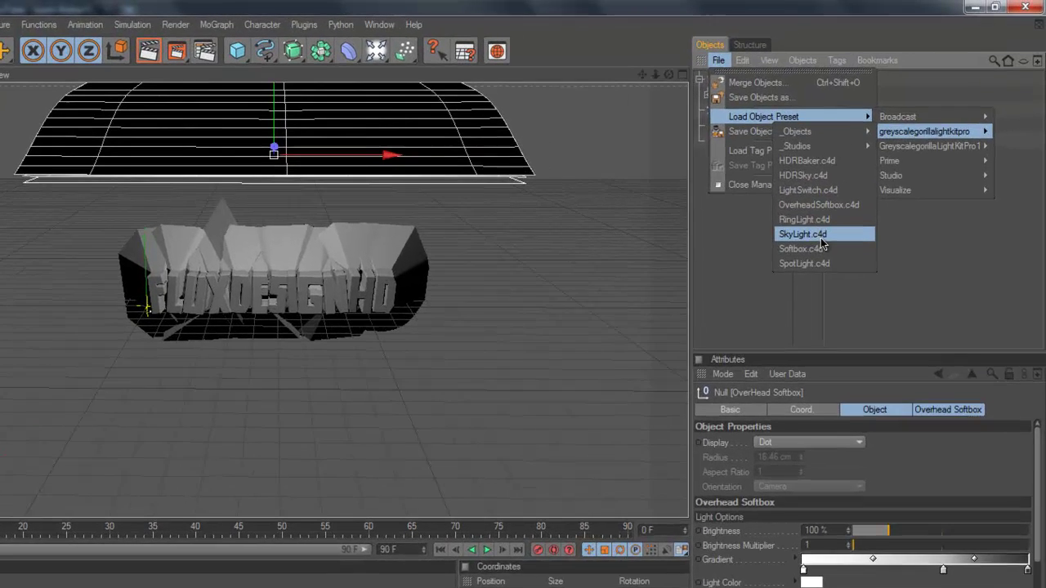
pyautogui.click(839, 210)
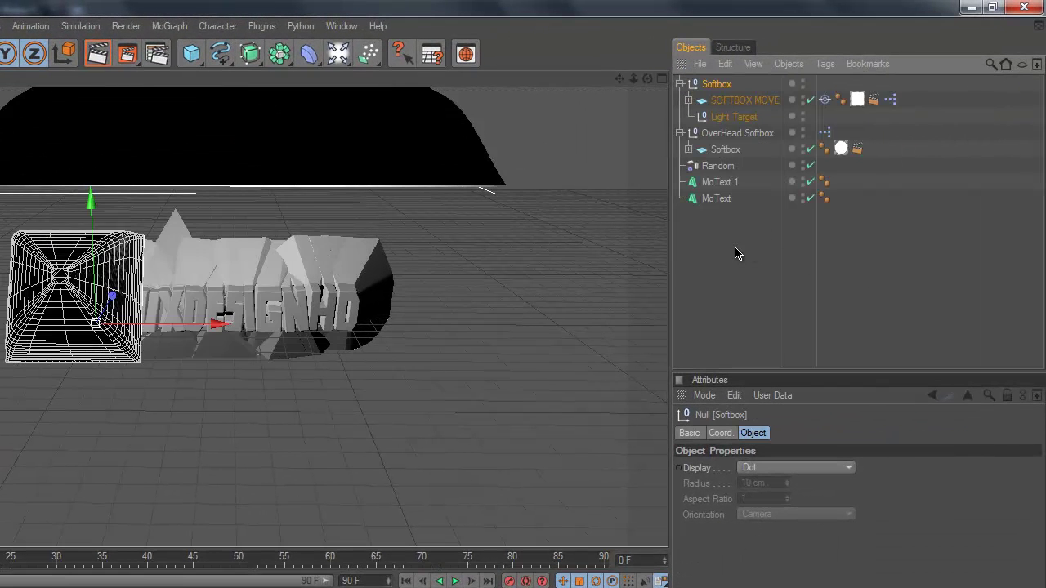
# Move the whole new Softbox group forward and beside the left end of the text
pyautogui.moveTo(112, 298); pyautogui.dragTo(392, 369)
pyautogui.moveTo(171, 344); pyautogui.dragTo(141, 344)
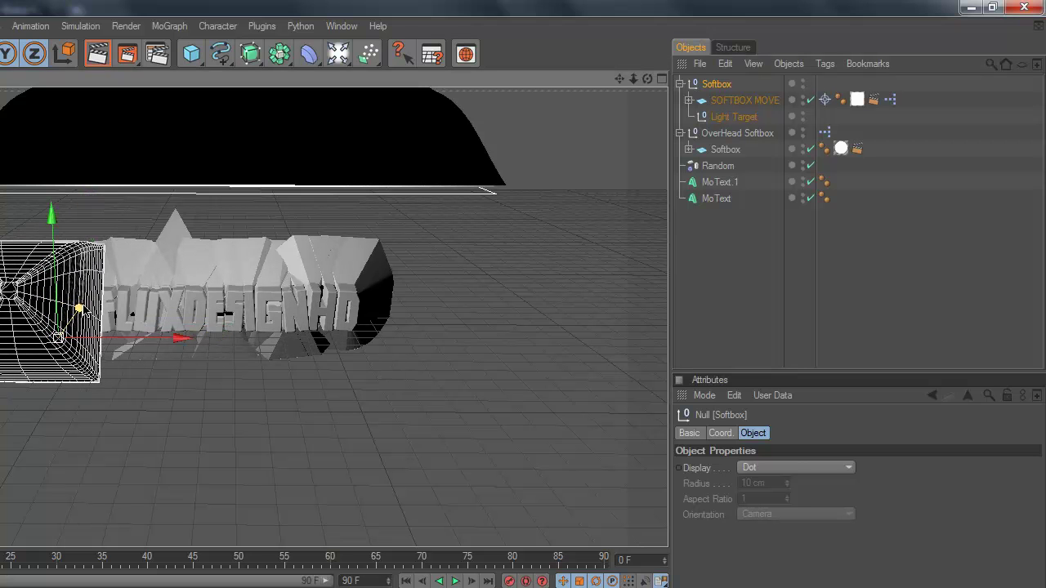
pyautogui.moveTo(80, 309); pyautogui.dragTo(393, 363)
pyautogui.moveTo(47, 218); pyautogui.dragTo(392, 360)
# Rotate the SOFTBOX MOVE light to -45° and shift it to about Y 198 cm and Z -461 cm
pyautogui.click(743, 101)
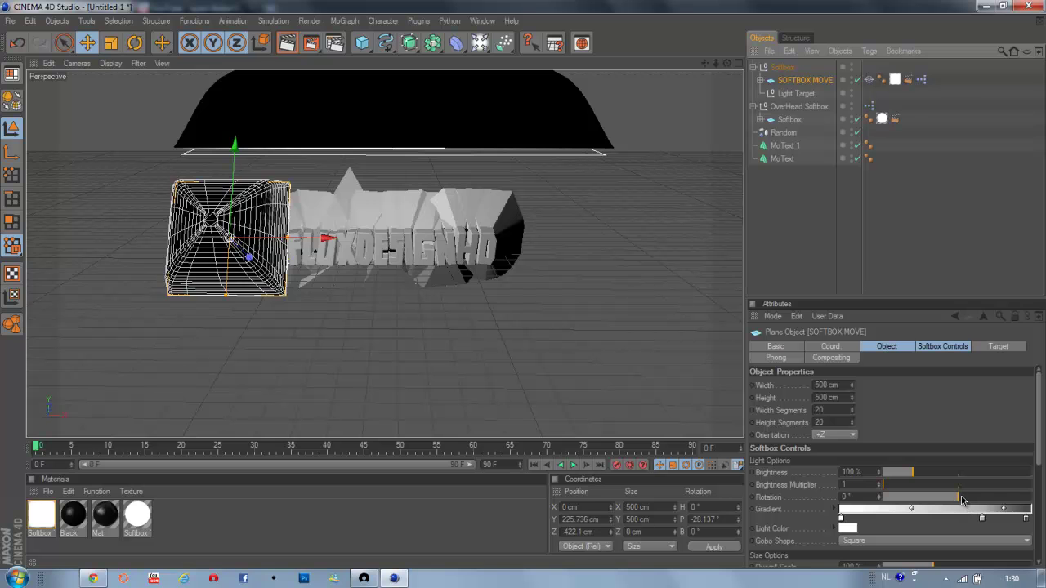
pyautogui.moveTo(963, 500); pyautogui.dragTo(952, 498)
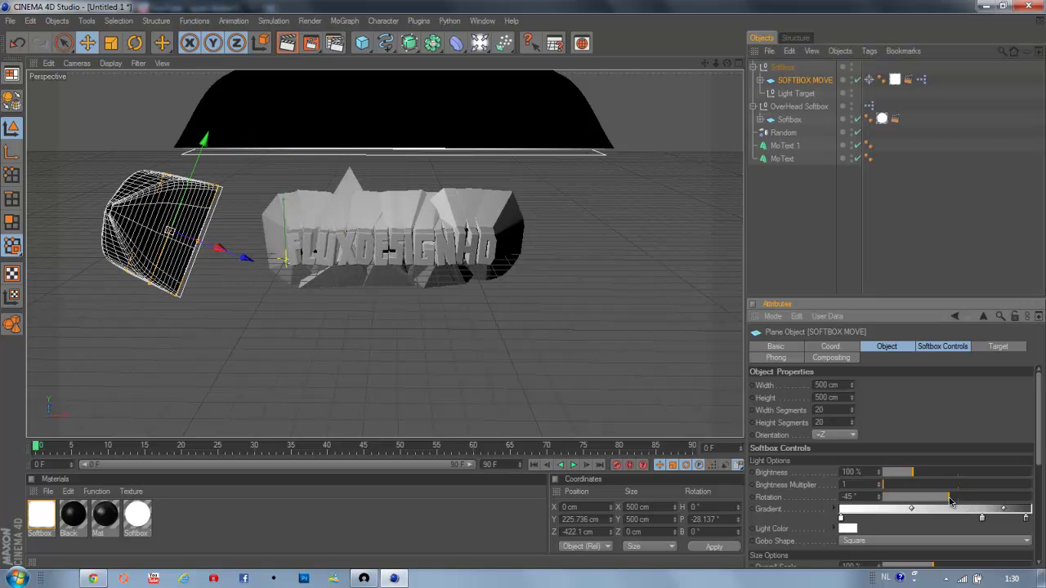
pyautogui.moveTo(202, 137)
pyautogui.mouseDown()
pyautogui.moveTo(223, 131)
pyautogui.moveTo(189, 143)
pyautogui.mouseUp()
pyautogui.moveTo(524, 288); pyautogui.dragTo(524, 288)
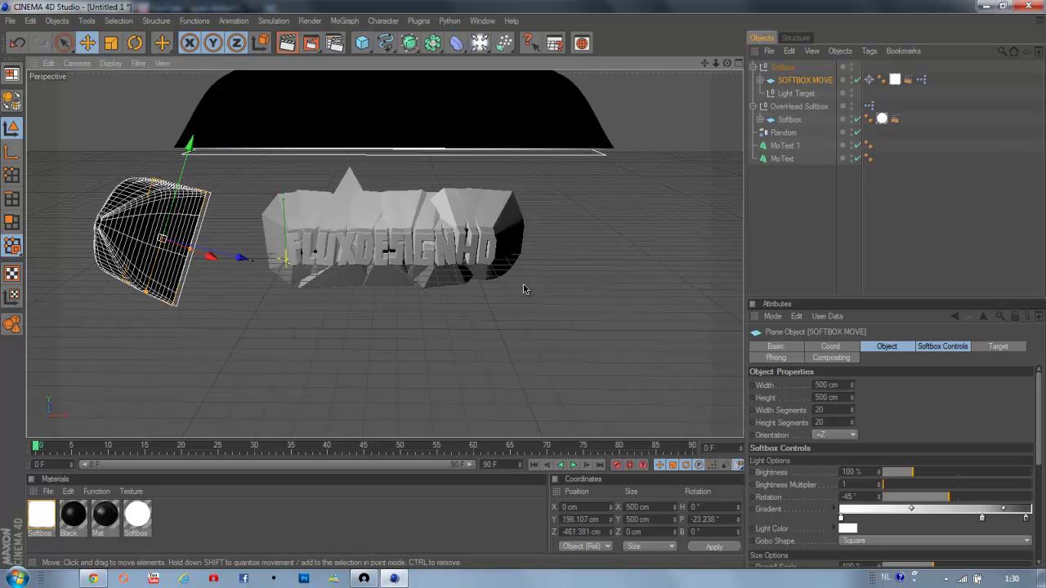
# Create a new material for the text
pyautogui.click(727, 63)
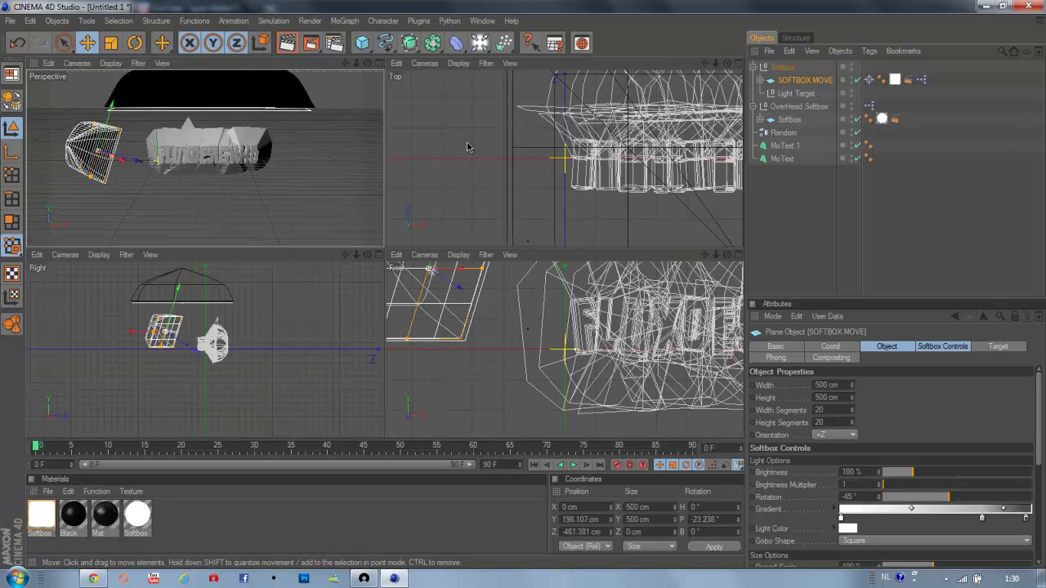
pyautogui.click(380, 63)
pyautogui.scroll(2, 515, 122)
pyautogui.scroll(3, 618, 222)
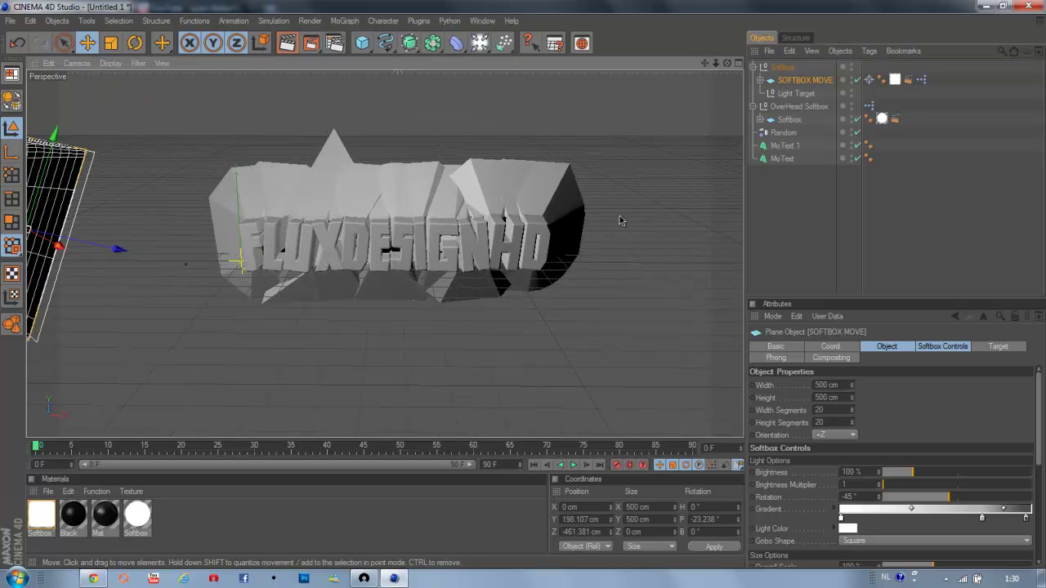
pyautogui.scroll(2, 693, 193)
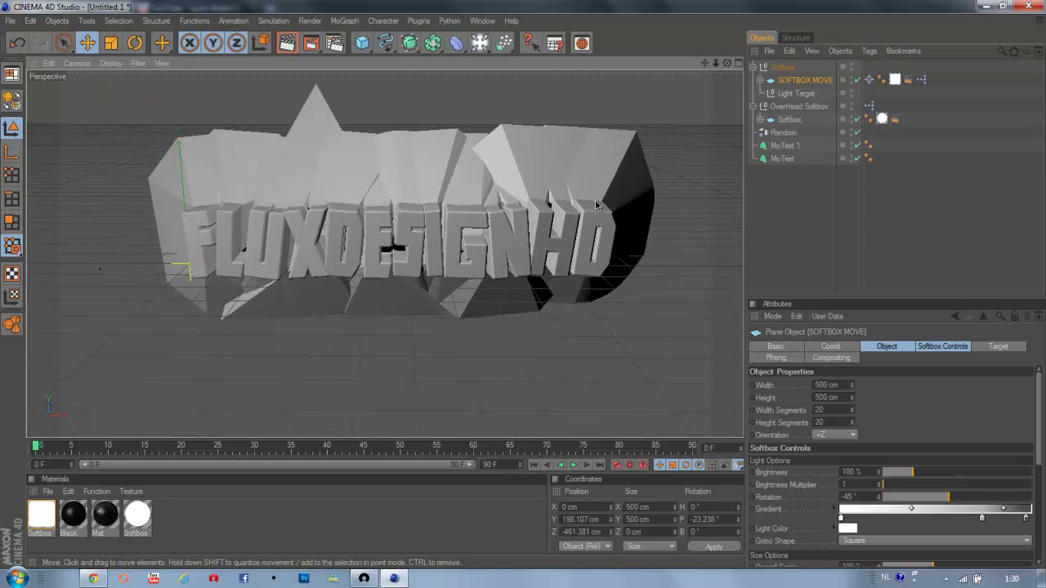
pyautogui.doubleClick(224, 532)
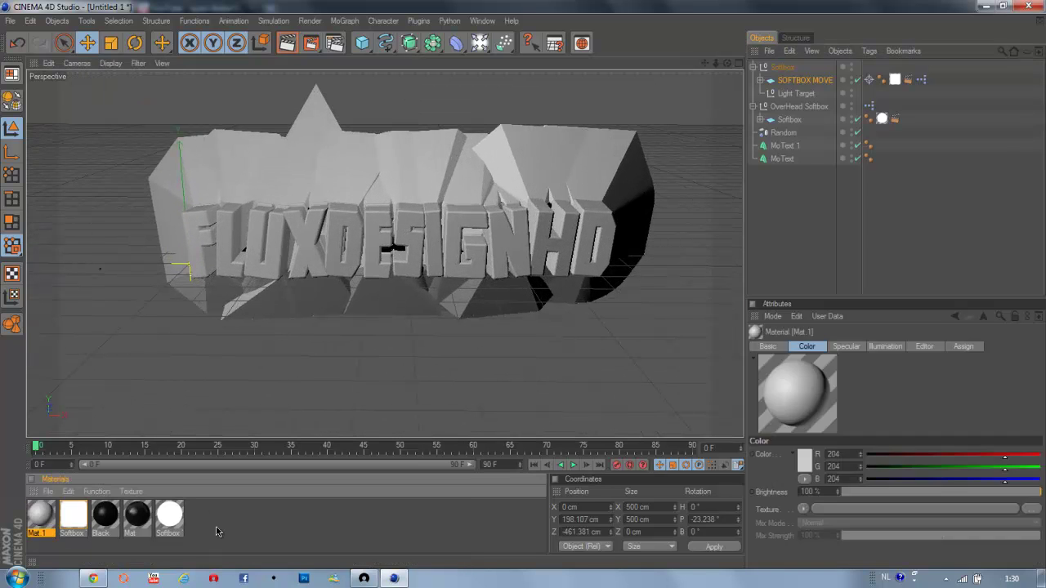
# Set the new material's color to orange, RGB 235, 153, 44
pyautogui.doubleClick(38, 514)
pyautogui.click(221, 271)
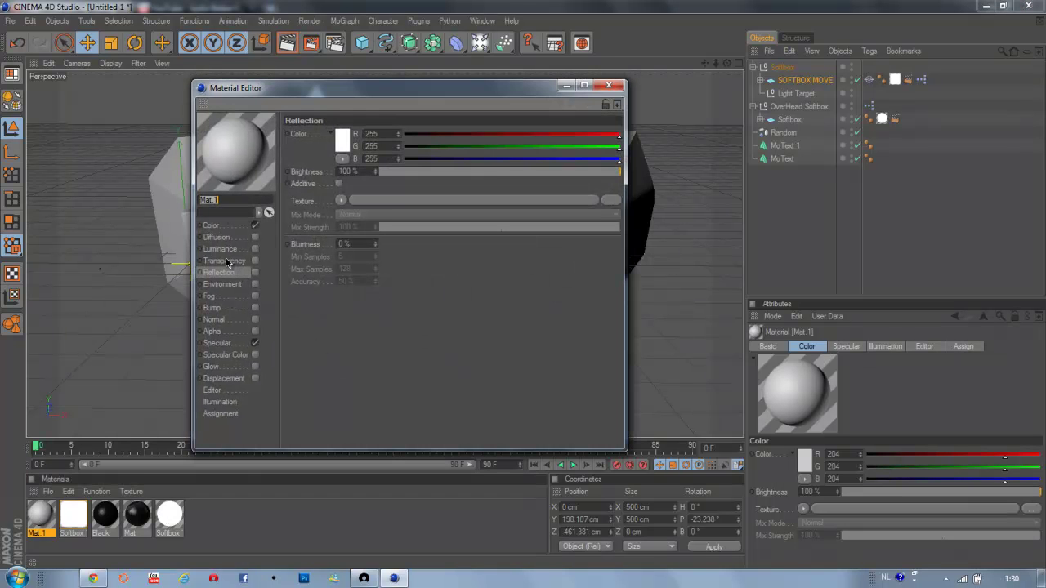
pyautogui.click(214, 226)
pyautogui.click(339, 141)
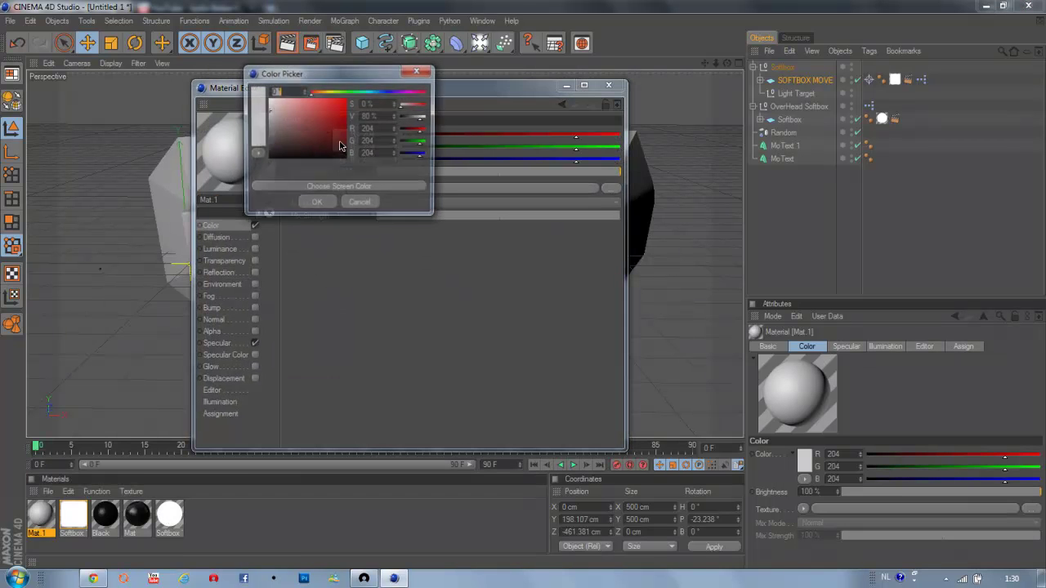
pyautogui.moveTo(344, 92); pyautogui.dragTo(323, 94)
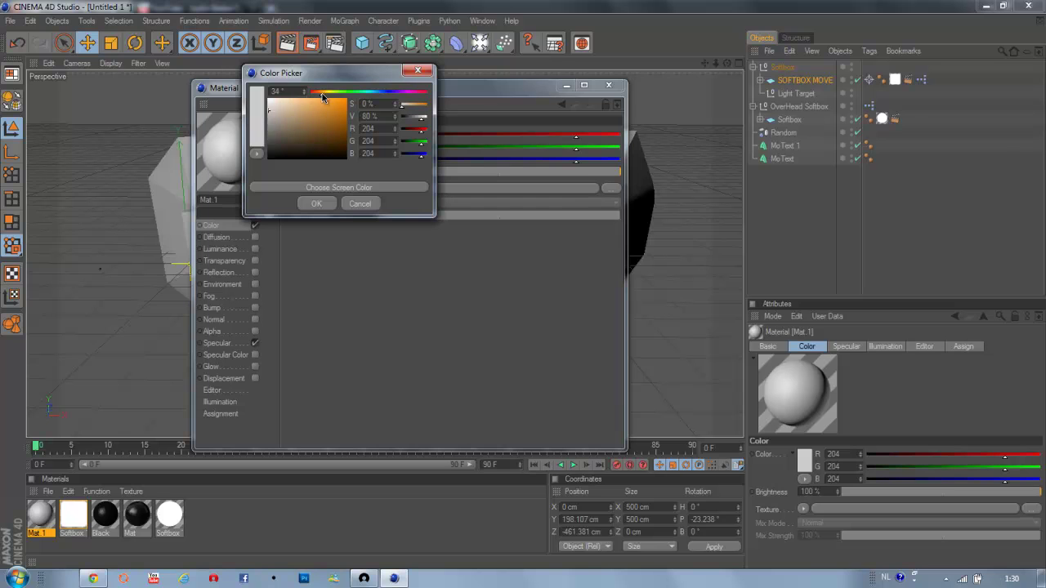
pyautogui.click(331, 105)
pyautogui.click(325, 203)
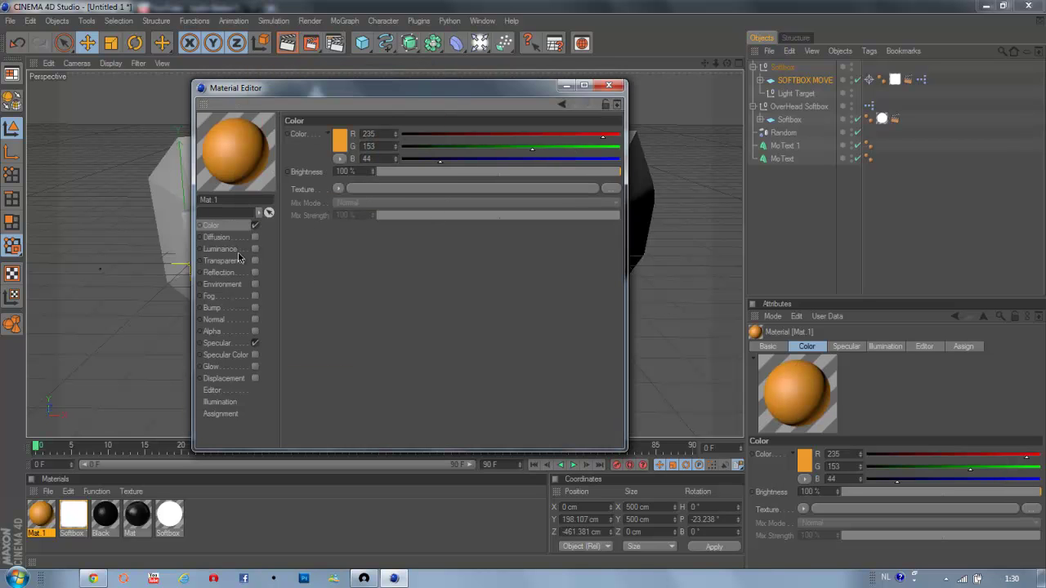
# Give the orange material a Fresnel-textured reflection with 6% brightness and 8% mix strength
pyautogui.click(218, 273)
pyautogui.click(254, 273)
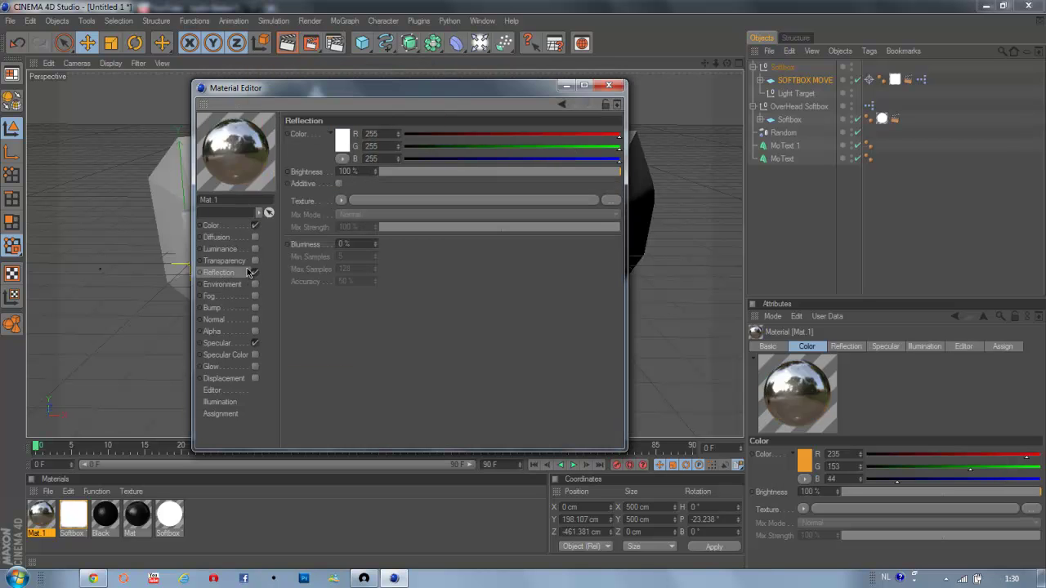
pyautogui.click(341, 200)
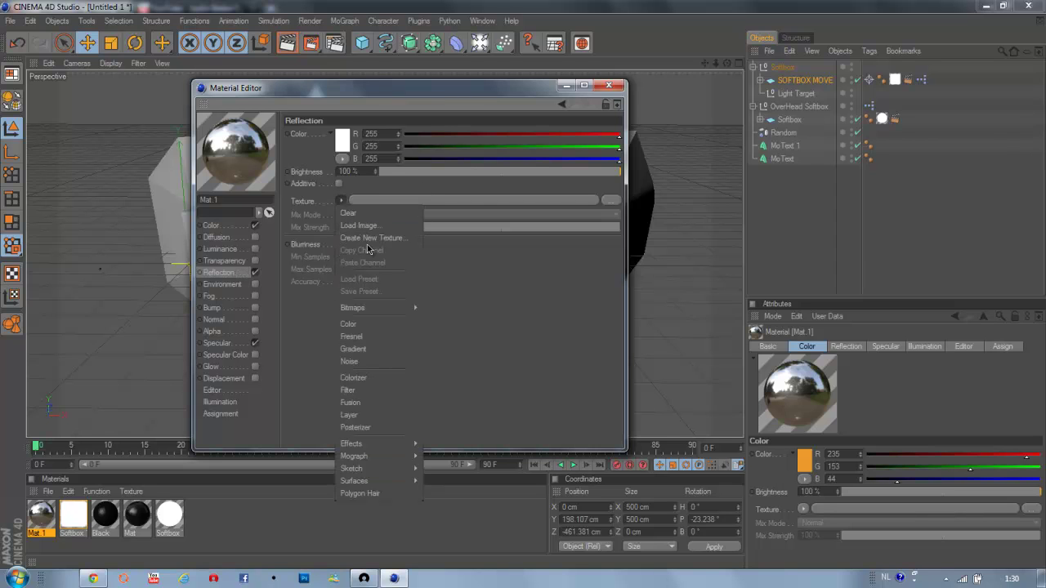
pyautogui.click(364, 337)
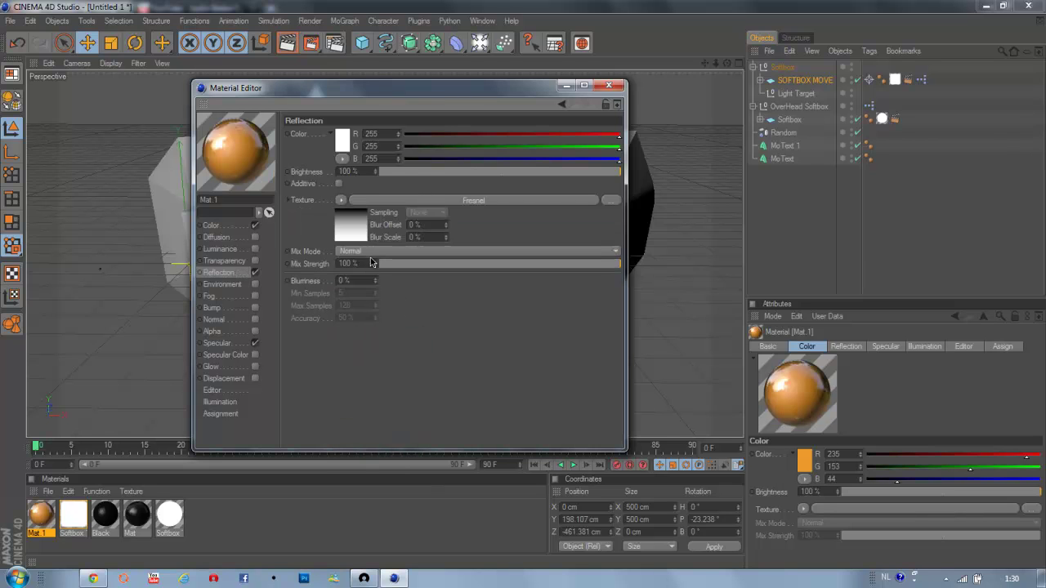
pyautogui.click(391, 173)
pyautogui.moveTo(392, 173); pyautogui.dragTo(394, 174)
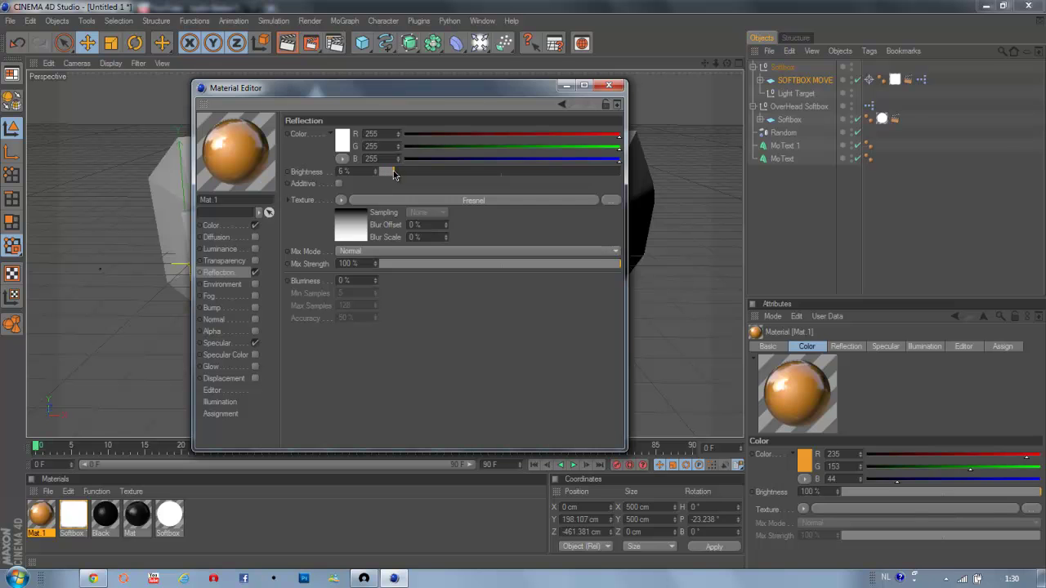
pyautogui.moveTo(413, 266); pyautogui.dragTo(399, 265)
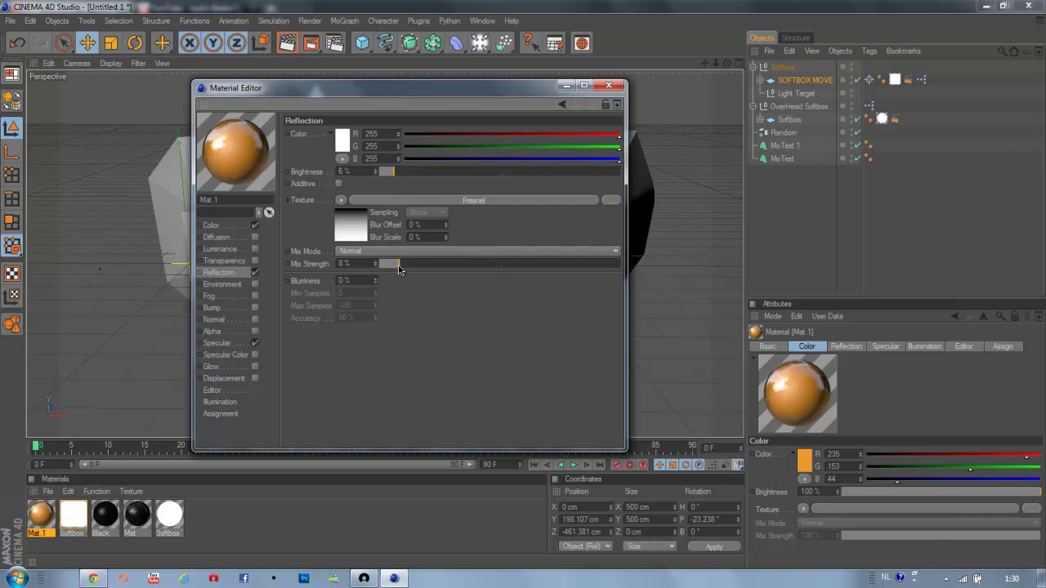
pyautogui.click(35, 480)
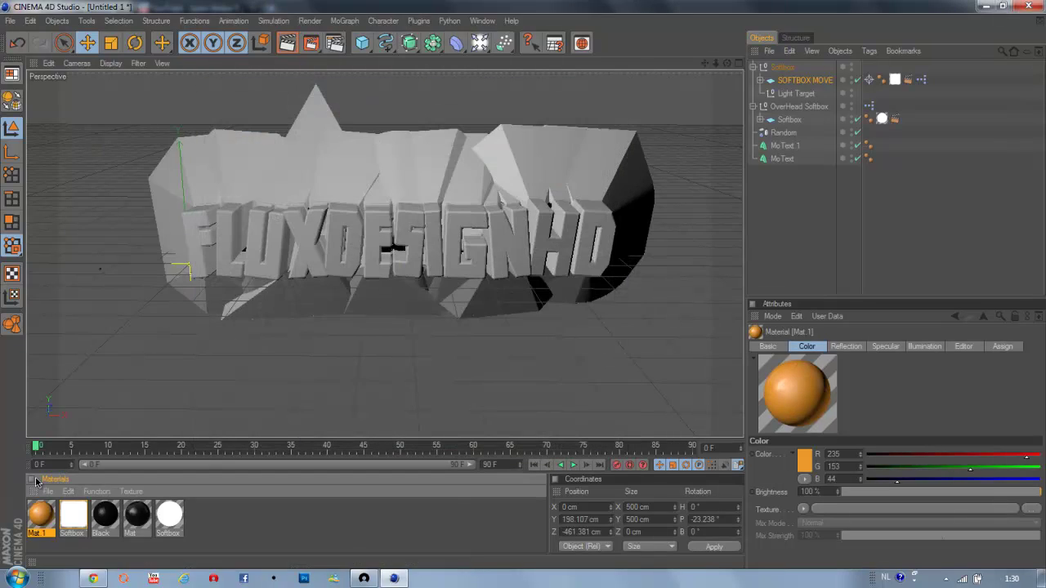
# Assign the orange material to the rock backdrop and a new default grey material to the front letters
pyautogui.moveTo(31, 530); pyautogui.dragTo(270, 219)
pyautogui.moveTo(264, 183); pyautogui.dragTo(264, 183)
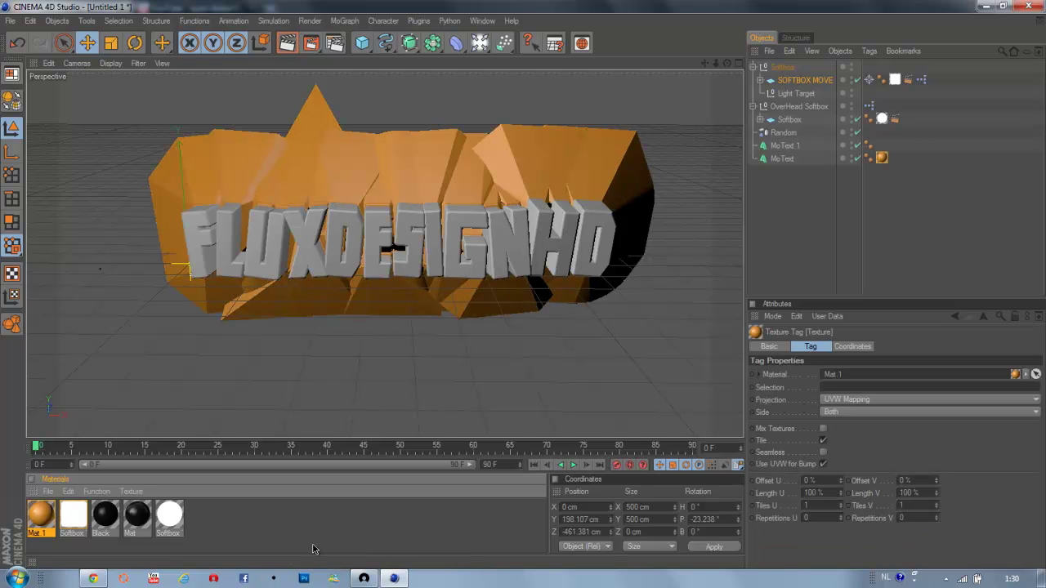
pyautogui.doubleClick(158, 544)
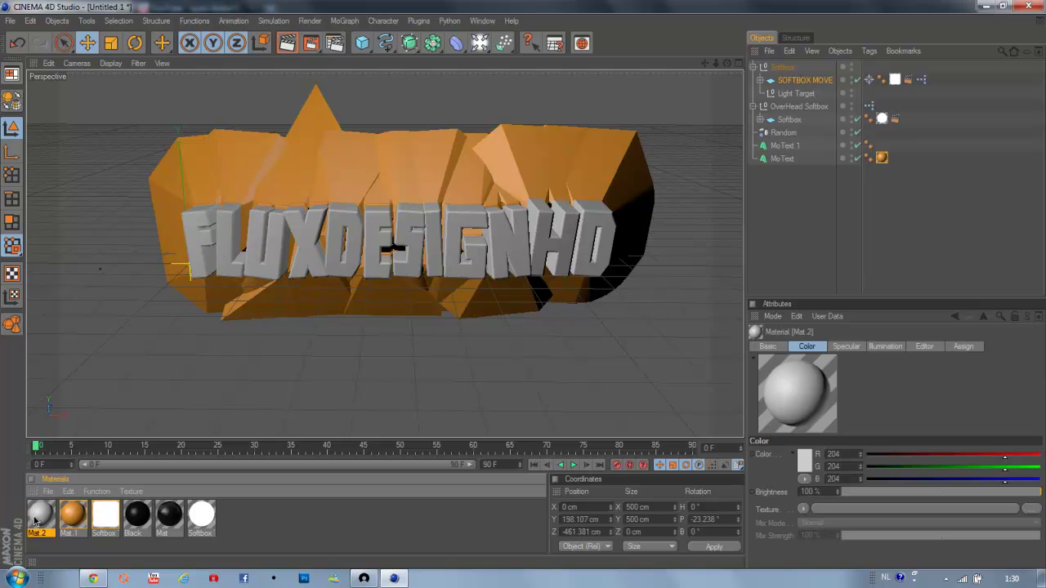
pyautogui.moveTo(36, 521); pyautogui.dragTo(220, 260)
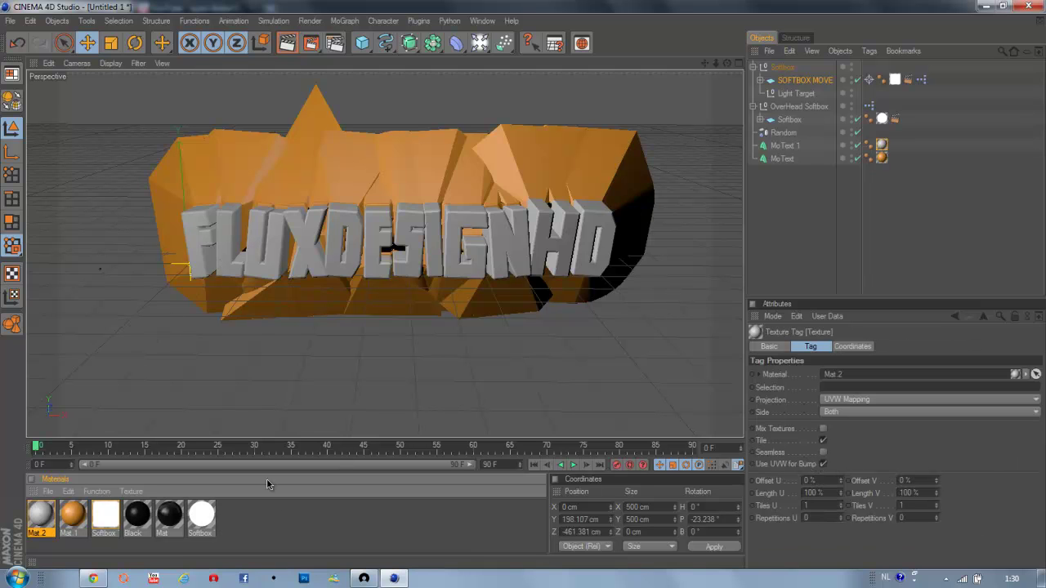
# Create another material with reflection enabled and set its color to red, RGB 180, 28, 28
pyautogui.doubleClick(263, 526)
pyautogui.doubleClick(36, 520)
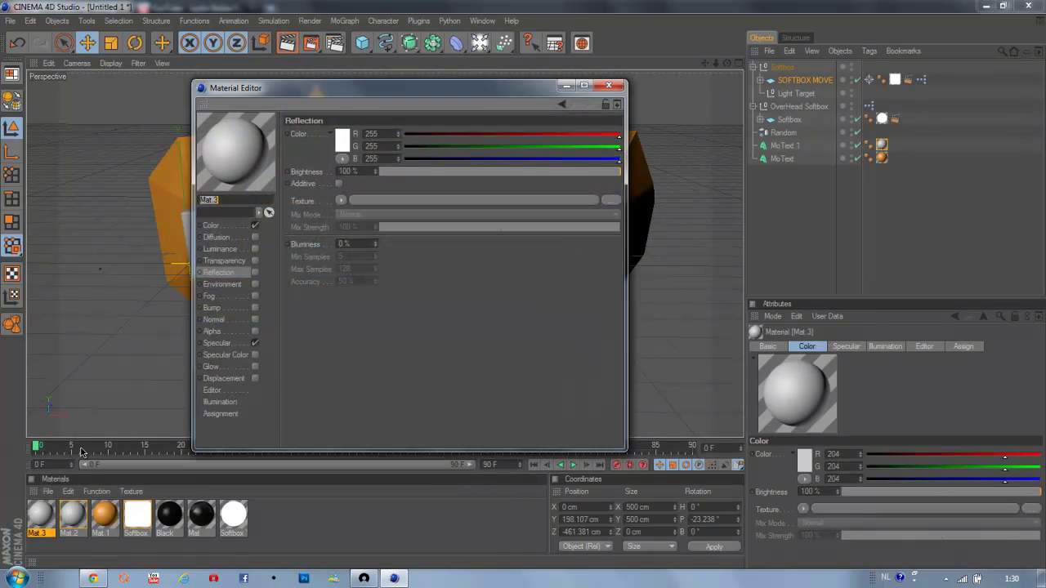
pyautogui.click(255, 273)
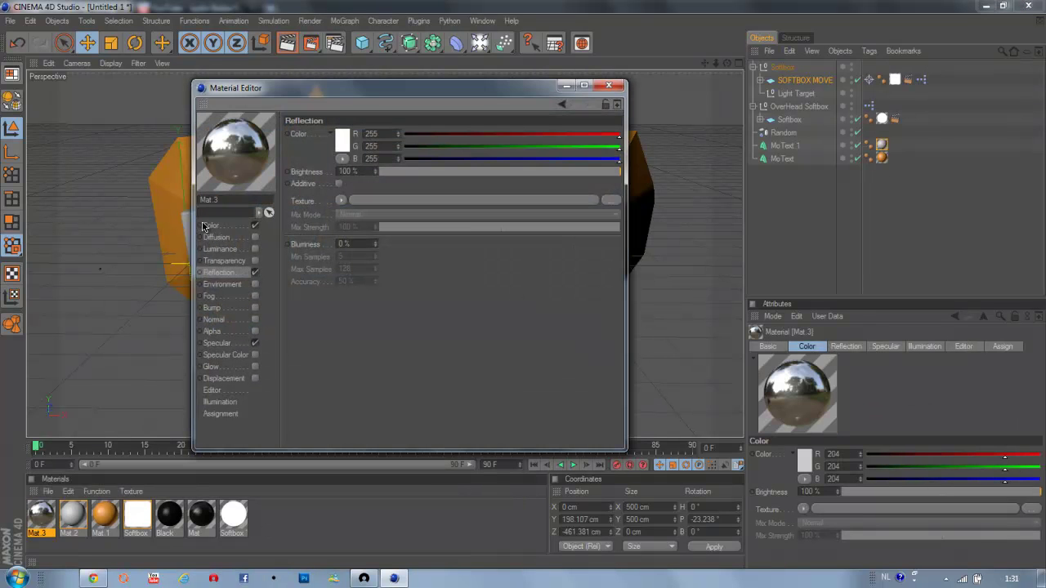
pyautogui.click(217, 225)
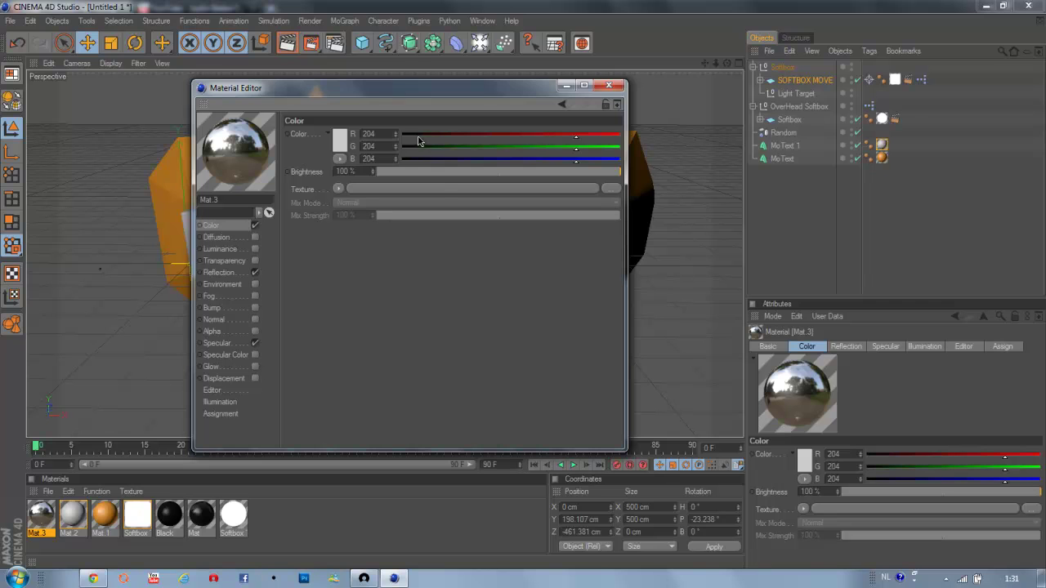
pyautogui.click(340, 139)
pyautogui.moveTo(341, 107)
pyautogui.mouseDown()
pyautogui.moveTo(331, 105)
pyautogui.moveTo(333, 114)
pyautogui.mouseUp()
pyautogui.click(316, 198)
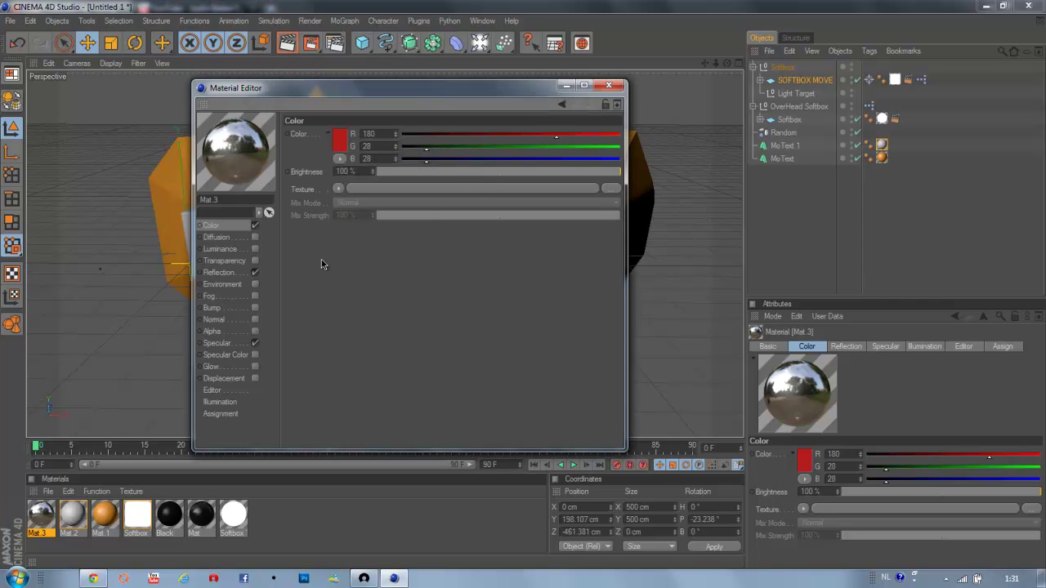
pyautogui.click(222, 274)
pyautogui.click(341, 200)
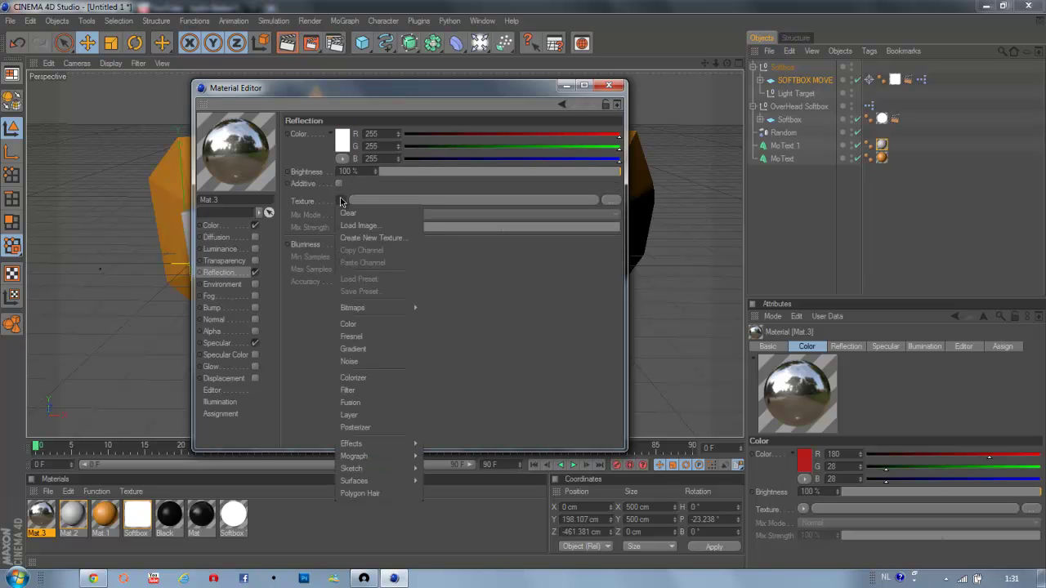
pyautogui.click(390, 329)
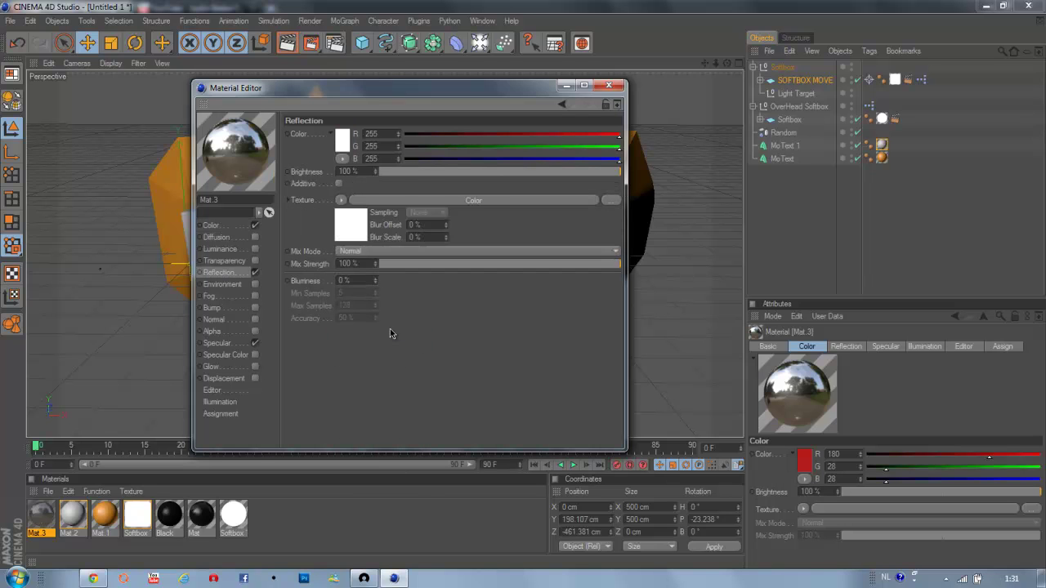
pyautogui.click(339, 200)
pyautogui.click(348, 212)
# Add a Fresnel texture to the red material's reflection, with 5% brightness and 7% mix strength
pyautogui.click(342, 200)
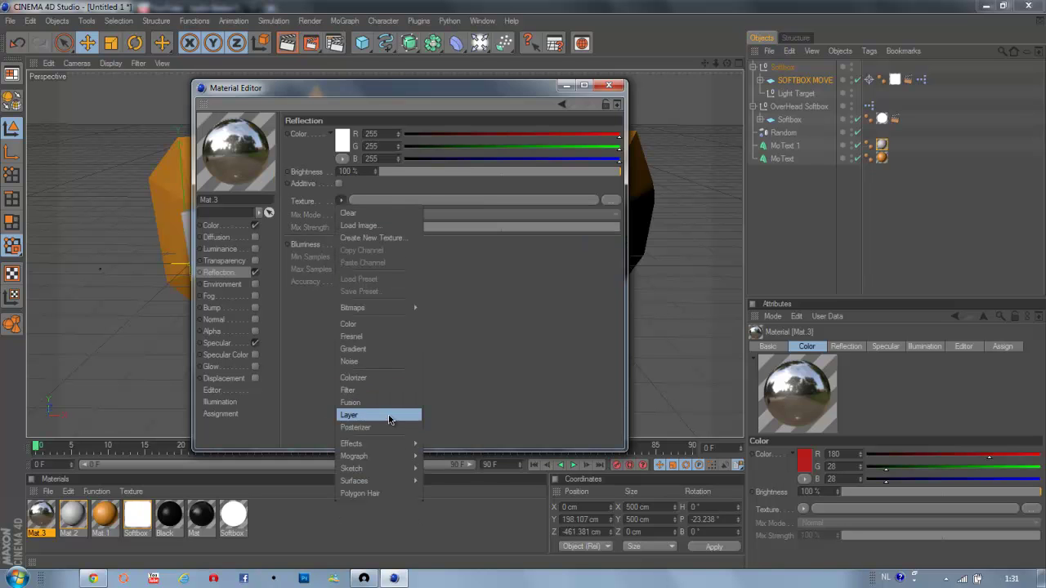
pyautogui.click(348, 337)
pyautogui.click(390, 172)
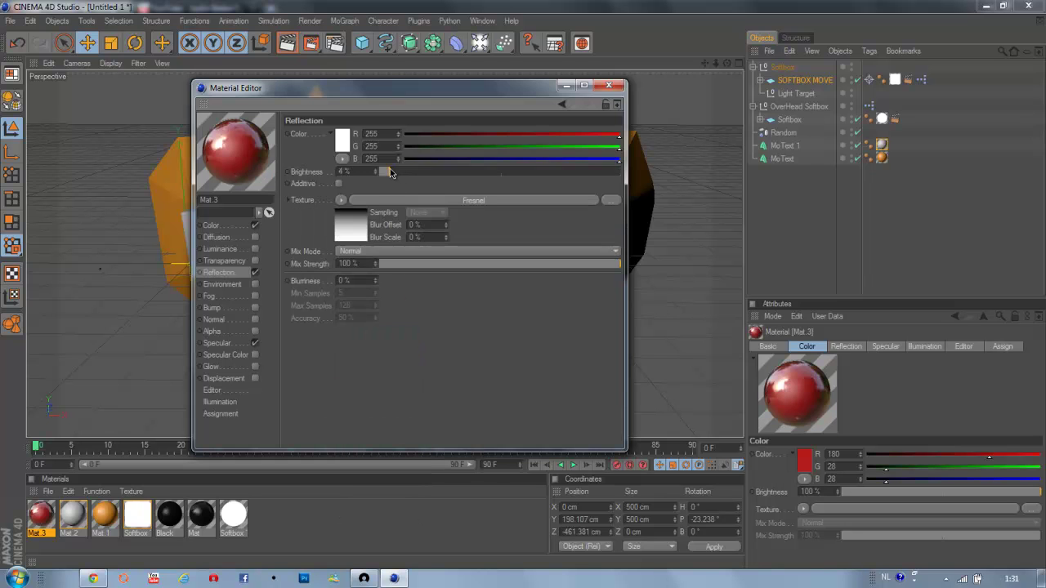
pyautogui.click(396, 264)
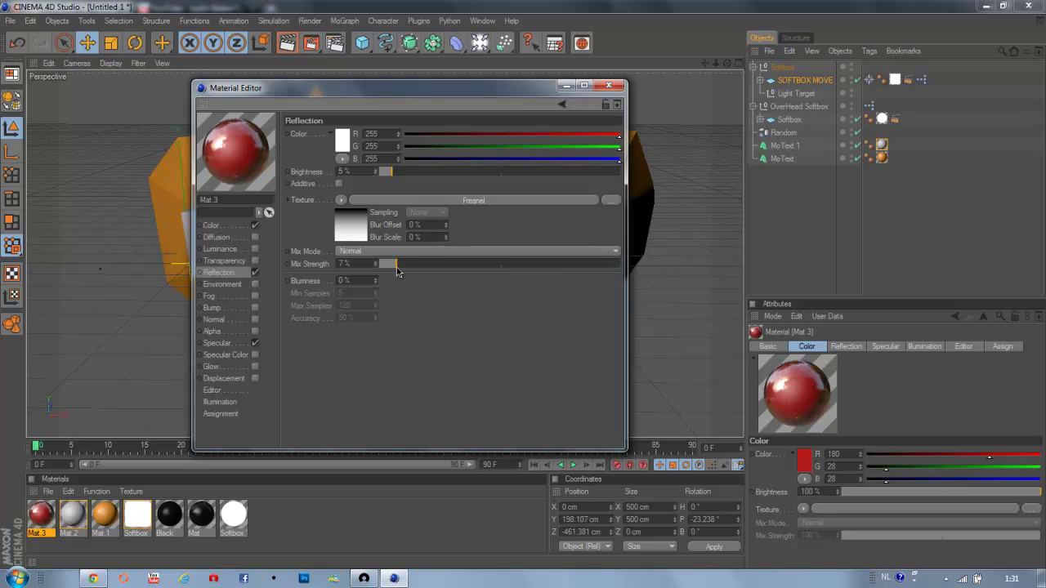
pyautogui.click(609, 85)
# Apply the red material to the front letters and restrict its texture tag to selection C1
pyautogui.moveTo(42, 523); pyautogui.dragTo(304, 251)
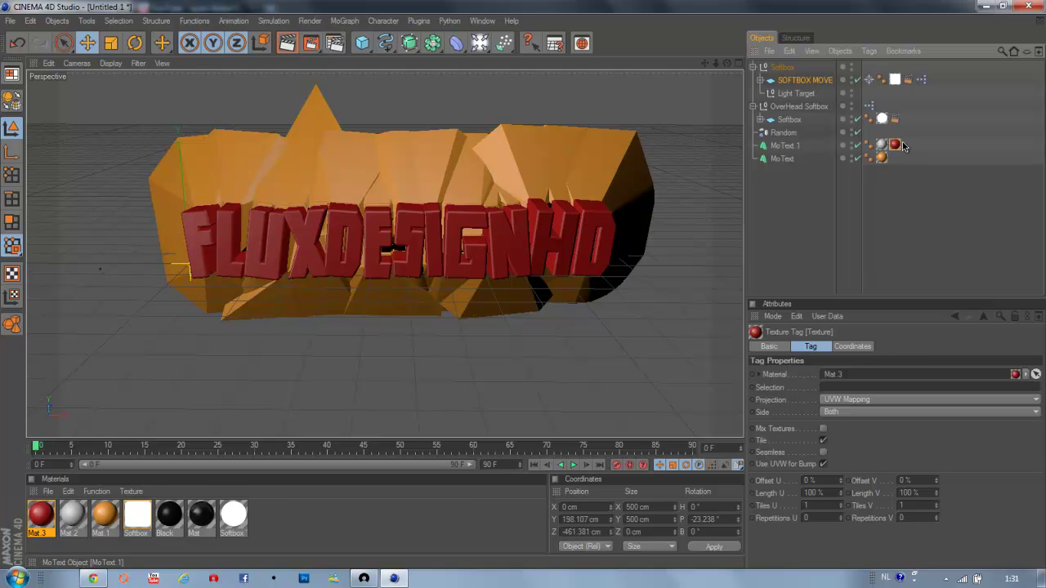
pyautogui.click(833, 388)
pyautogui.write('C')
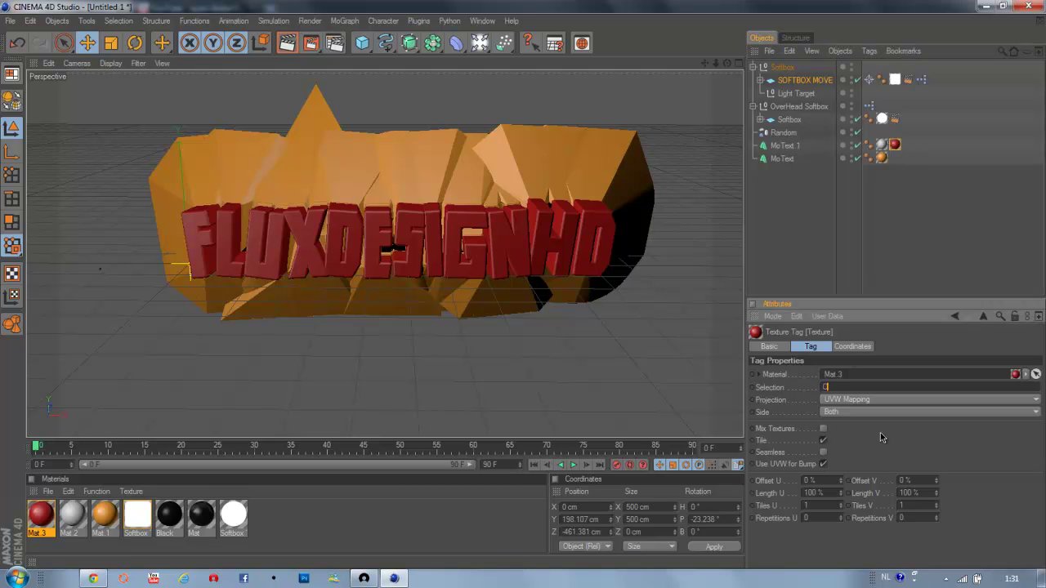
pyautogui.write('1')
pyautogui.press('Return')
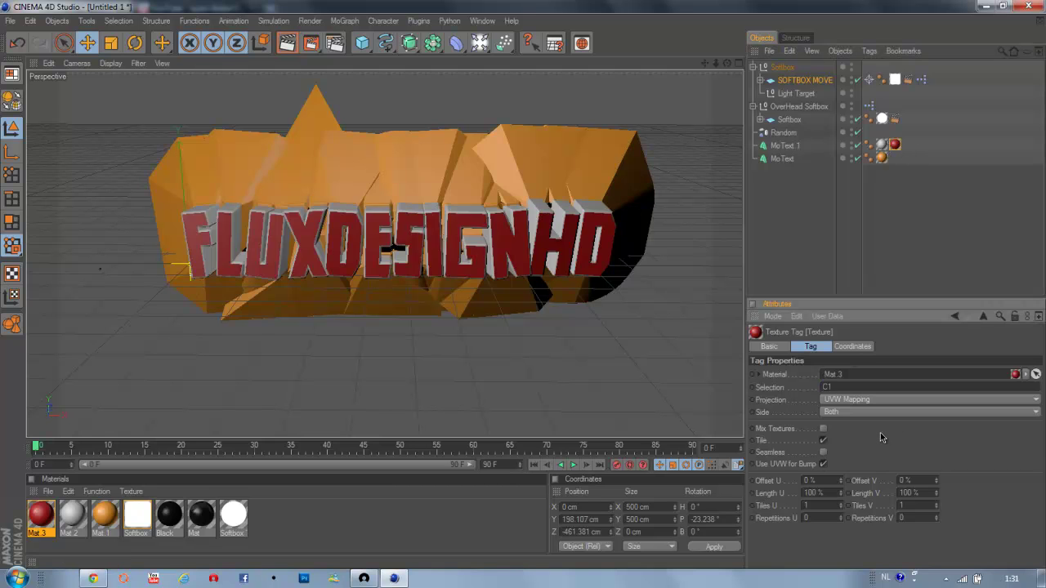
# Place the front text's grey texture tag after the red one and restrict the grey tag to selection C1
pyautogui.click(235, 231)
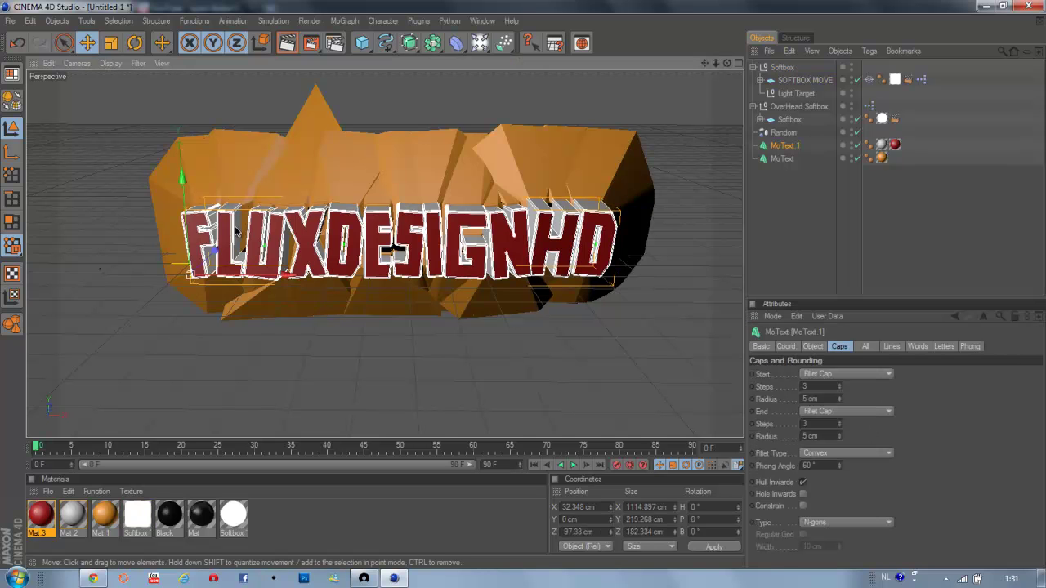
pyautogui.moveTo(882, 145); pyautogui.dragTo(908, 145)
pyautogui.click(882, 145)
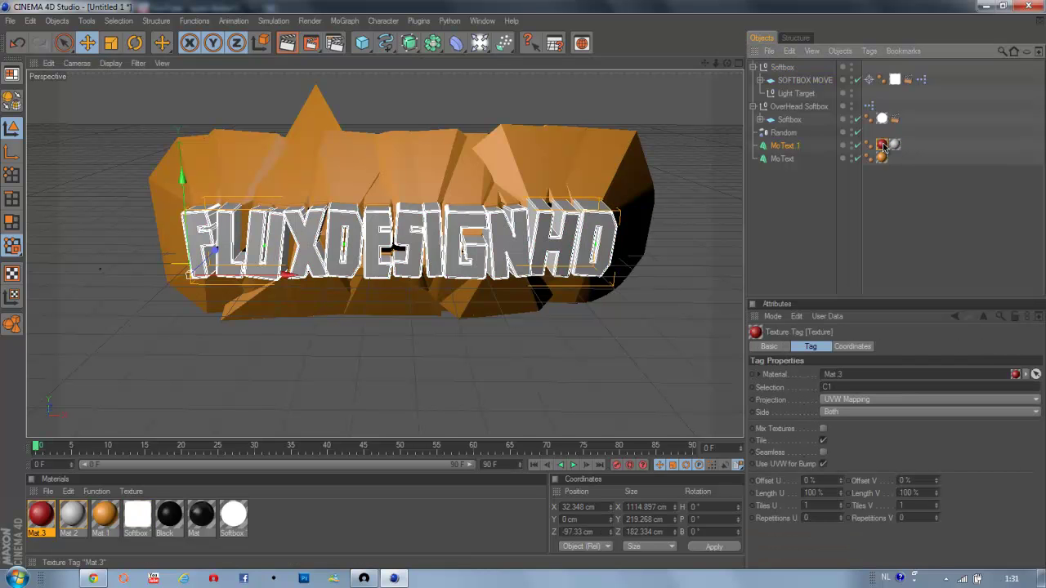
pyautogui.click(897, 145)
pyautogui.click(842, 388)
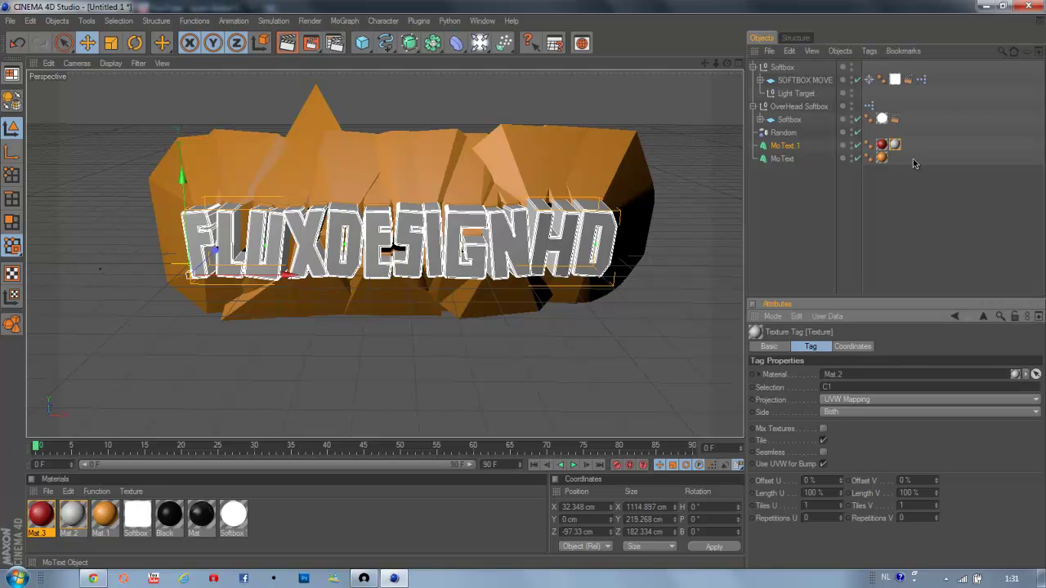
# Clear the C1 selection from the front text's red texture tag
pyautogui.click(882, 145)
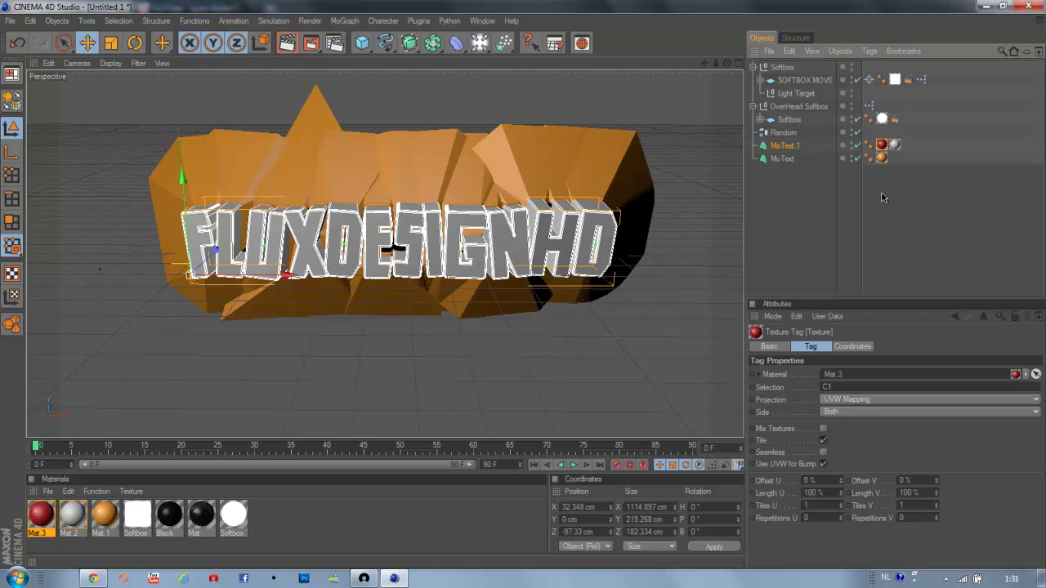
pyautogui.moveTo(842, 388); pyautogui.dragTo(765, 391)
pyautogui.press('BackSpace')
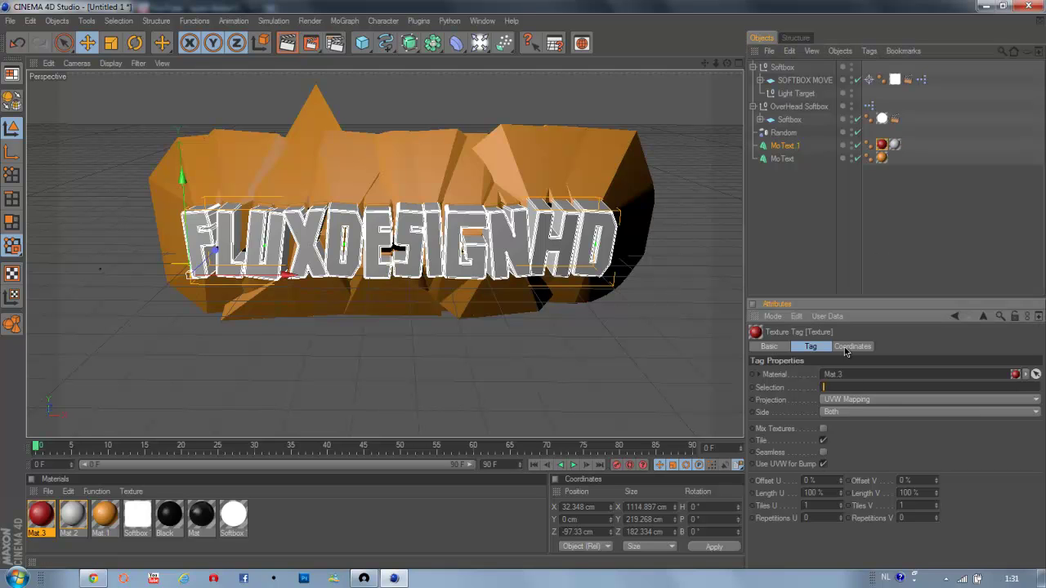
pyautogui.click(894, 145)
pyautogui.click(915, 225)
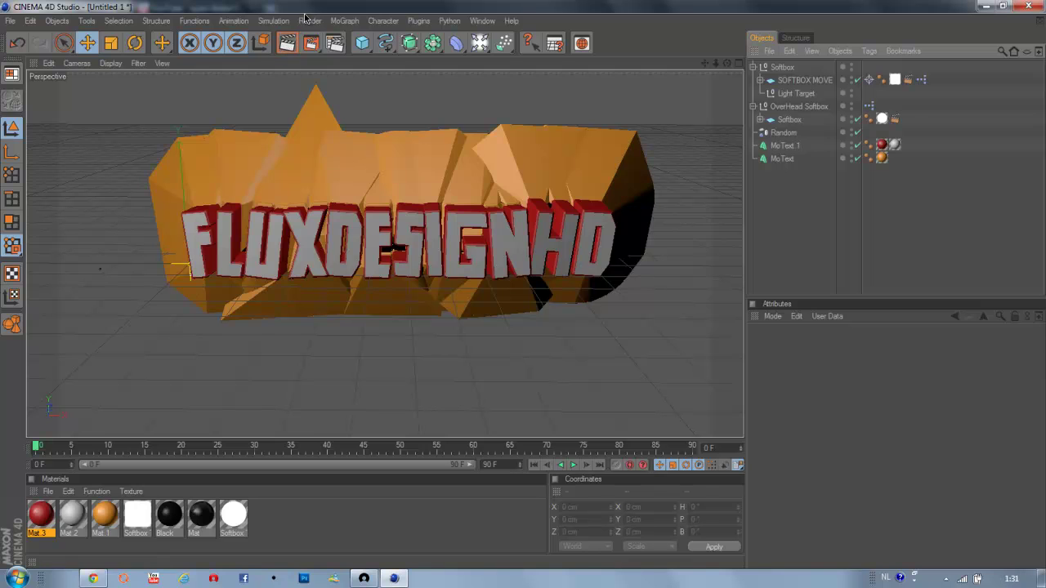
# Enable Ambient Occlusion and Global Illumination in the render settings
pyautogui.click(335, 43)
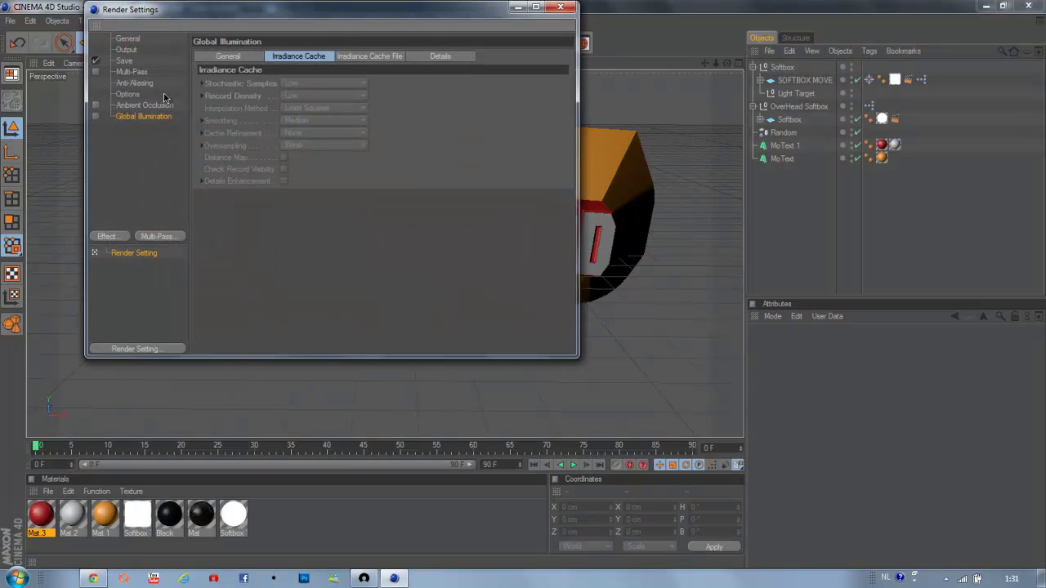
pyautogui.click(119, 106)
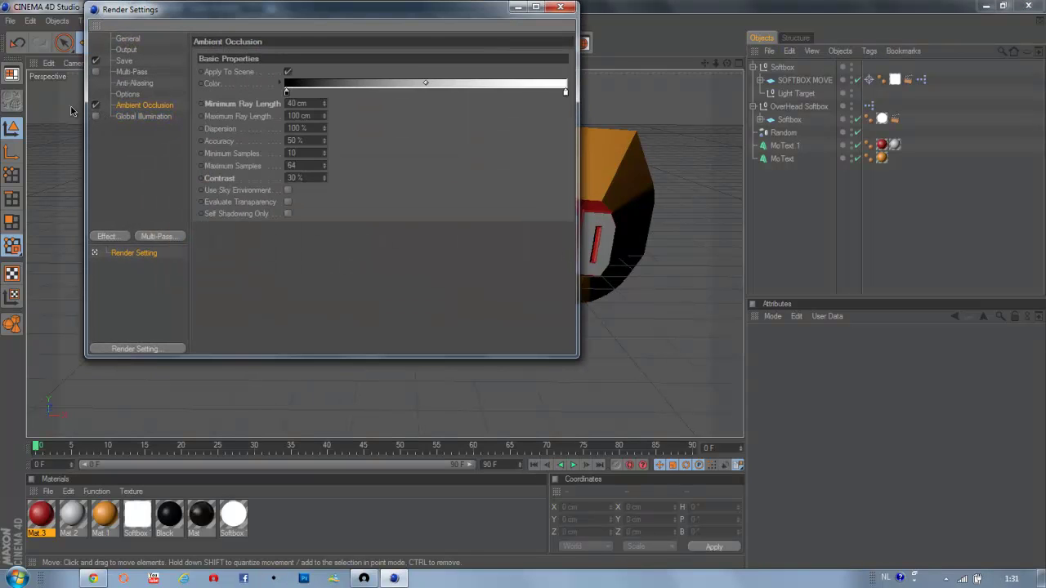
pyautogui.click(102, 240)
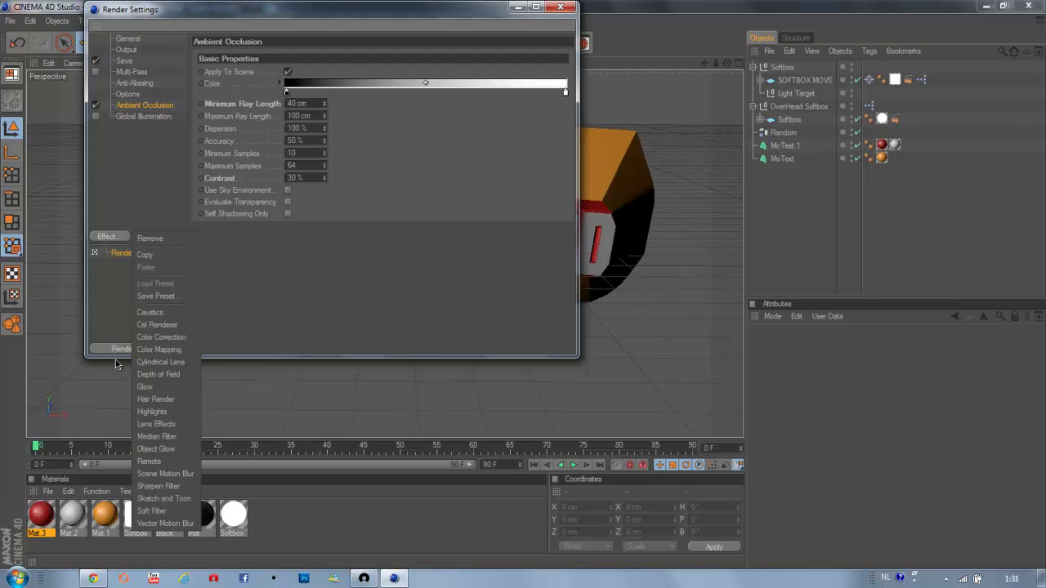
pyautogui.click(100, 120)
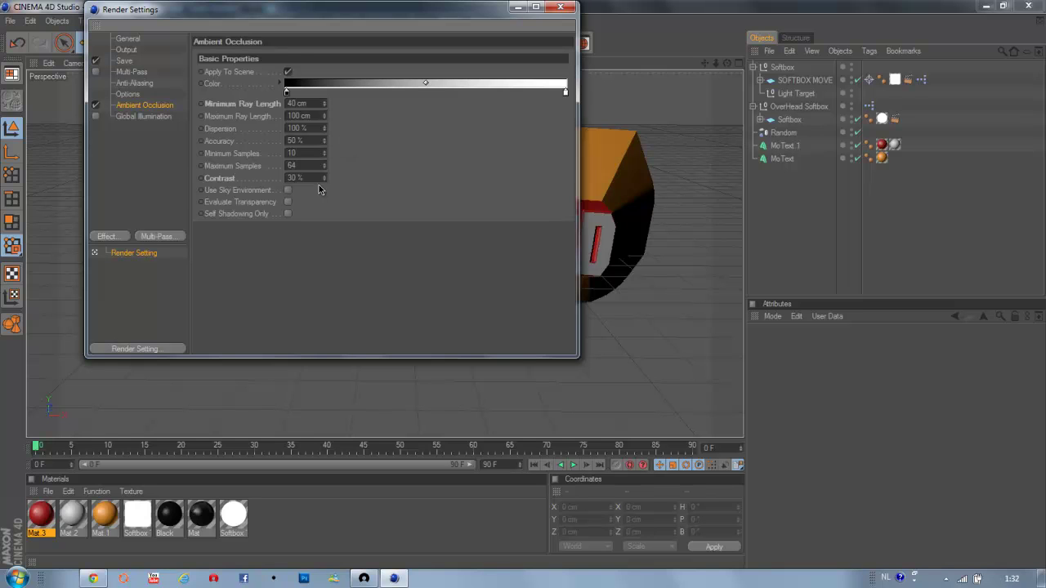
pyautogui.click(156, 117)
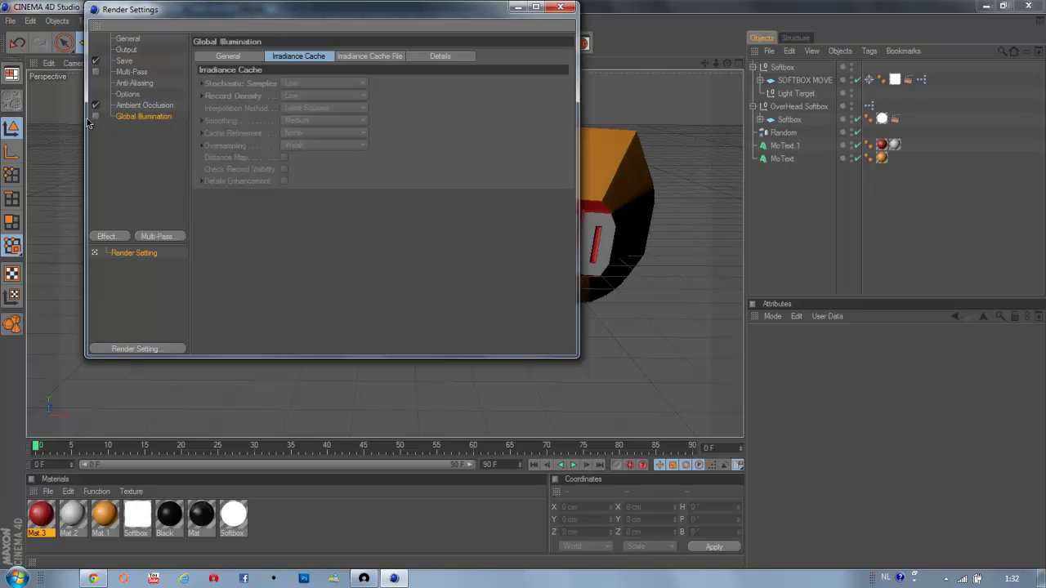
pyautogui.click(94, 117)
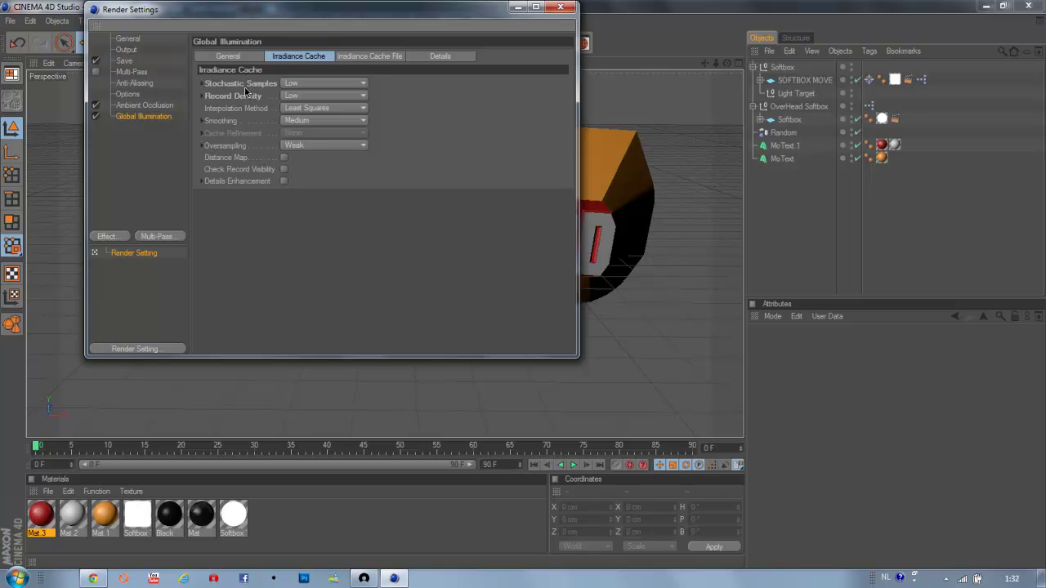
# Set the irradiance cache's stochastic samples and record density to Low
pyautogui.click(294, 83)
pyautogui.click(298, 97)
pyautogui.click(297, 97)
pyautogui.click(297, 97)
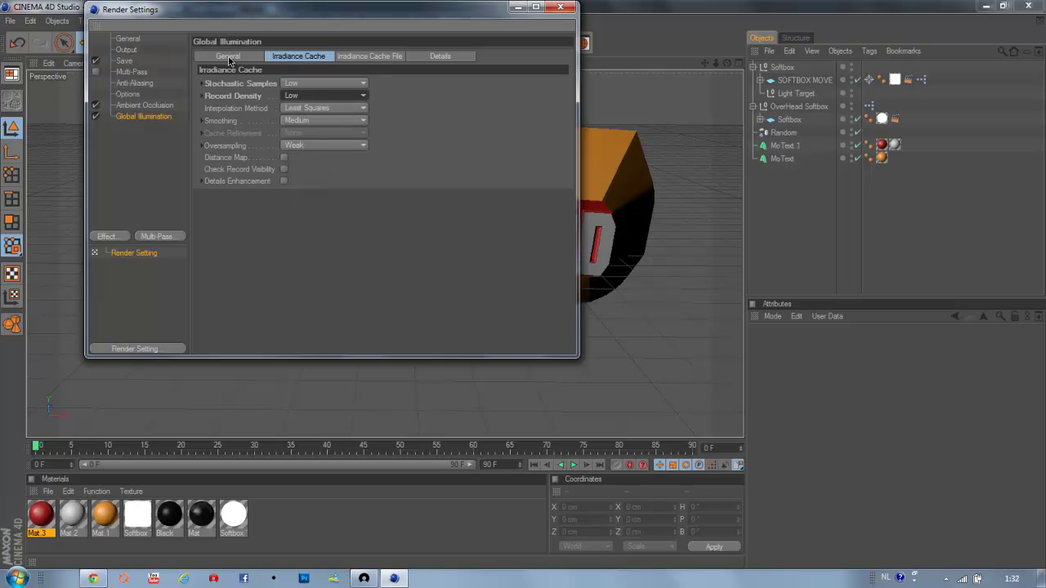
# Check the Global Illumination mode options, keeping IR + QMC (Still Image), and render the perspective view
pyautogui.click(230, 57)
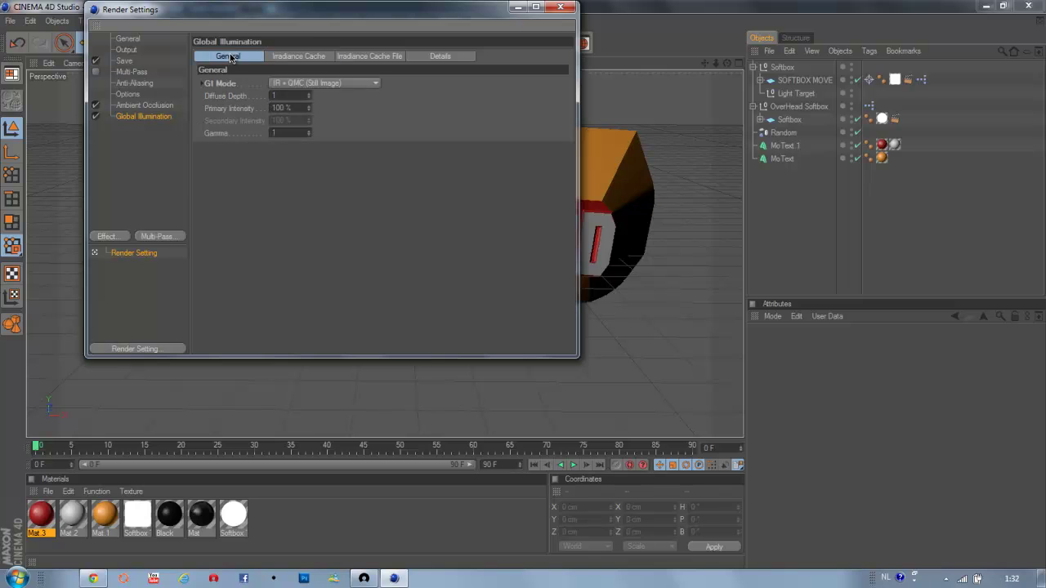
pyautogui.click(294, 83)
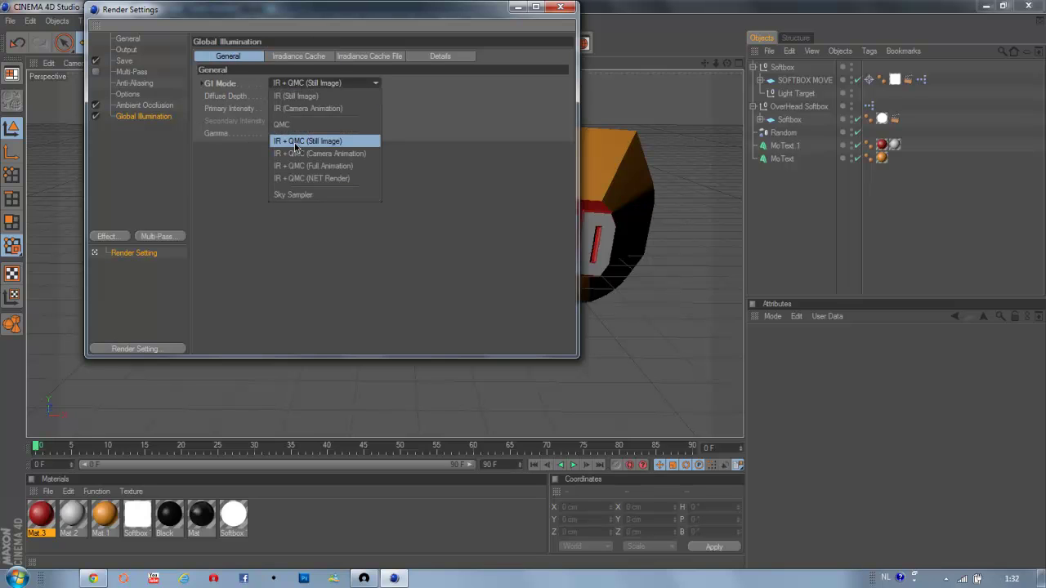
pyautogui.click(468, 169)
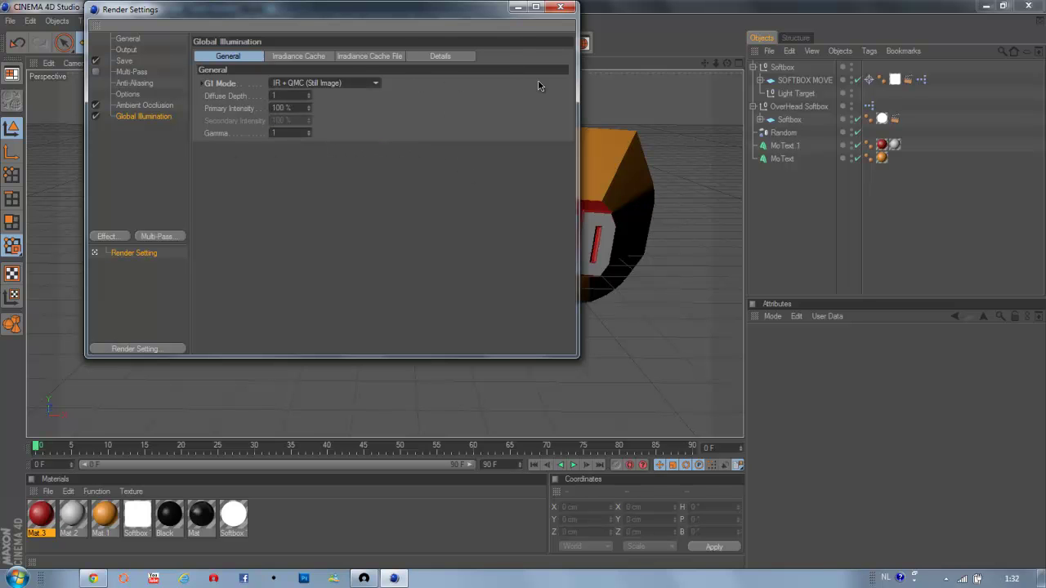
pyautogui.click(560, 7)
pyautogui.click(287, 43)
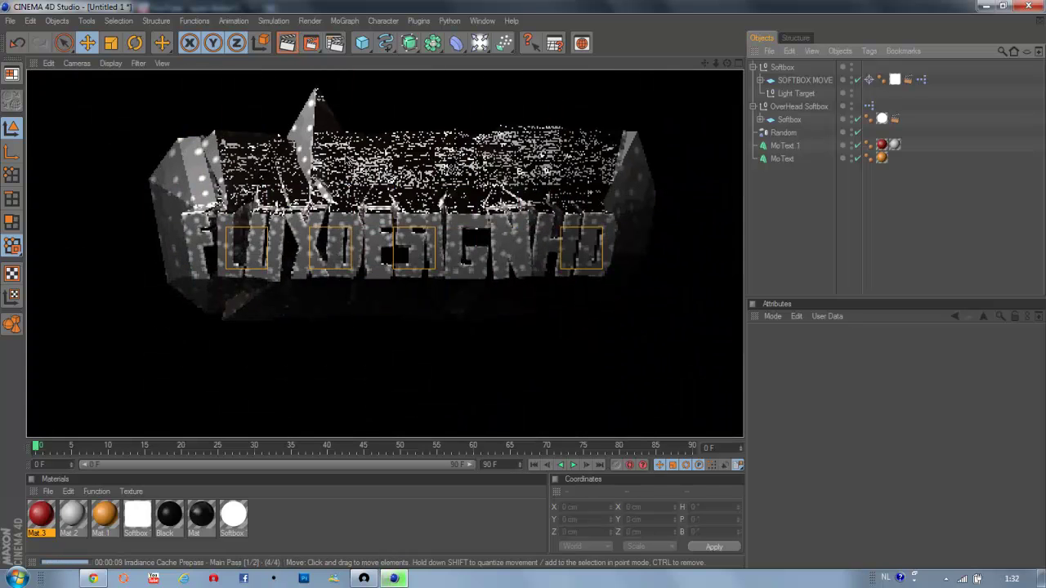
pyautogui.click(436, 237)
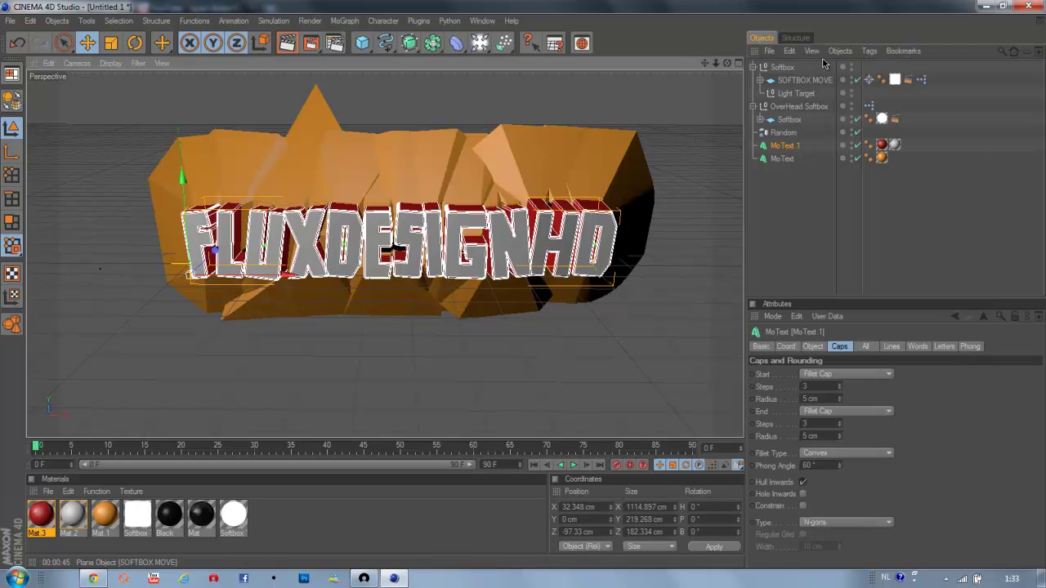
# Set the light color of the SOFTBOX MOVE plane to a soft orange, RGB 235, 190, 122
pyautogui.click(804, 81)
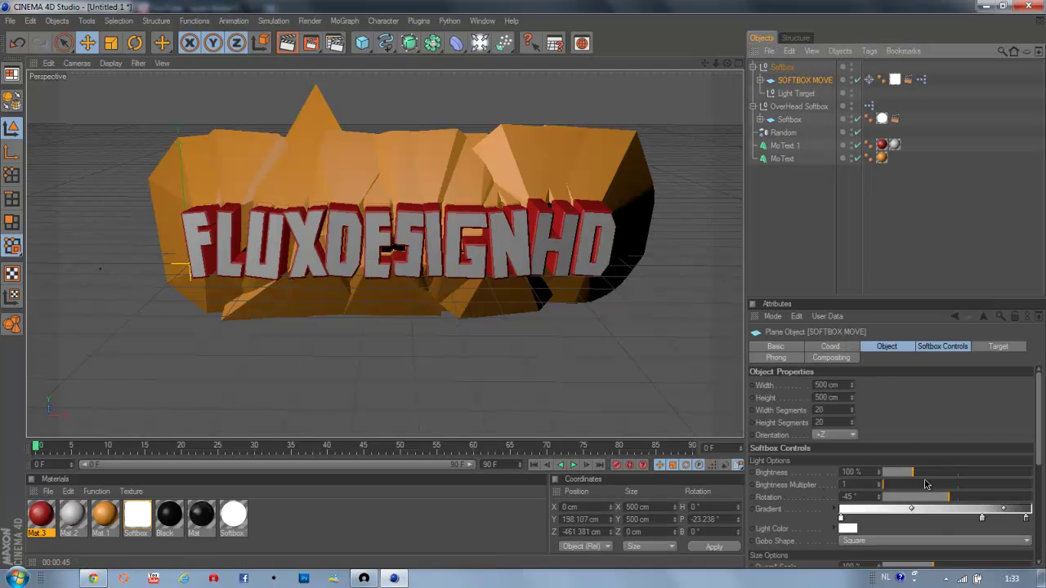
pyautogui.click(850, 529)
pyautogui.moveTo(821, 442)
pyautogui.mouseDown()
pyautogui.moveTo(833, 455)
pyautogui.moveTo(812, 452)
pyautogui.mouseUp()
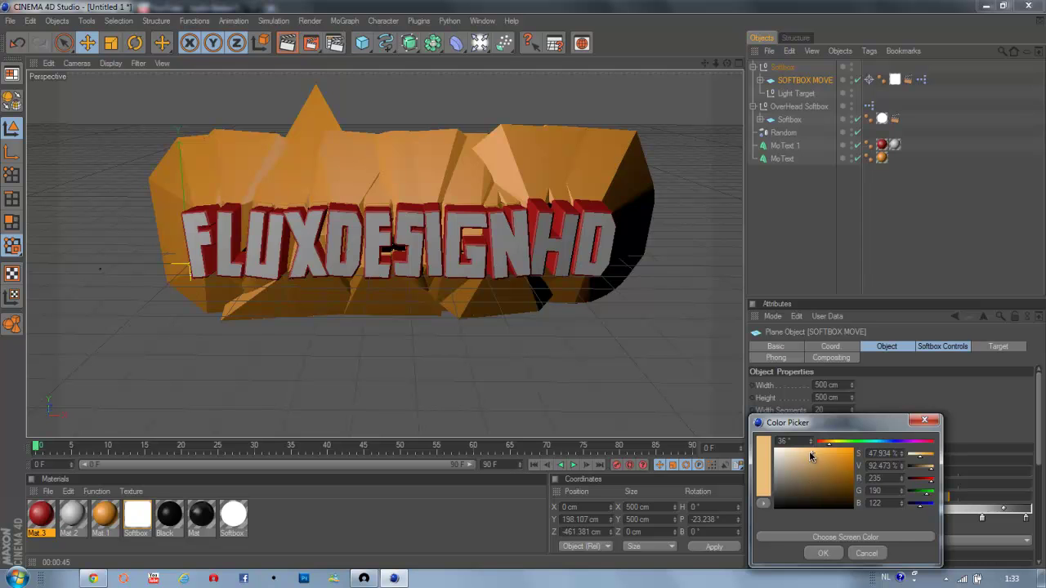
pyautogui.click(823, 553)
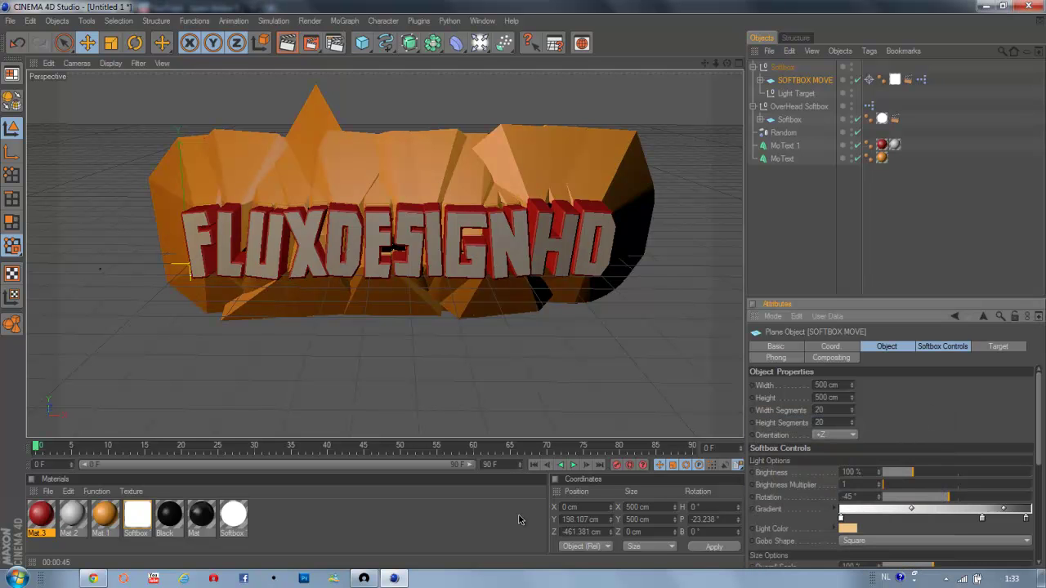
# Add a Checkerboard surface texture to the color channel of the orange material Mat.1
pyautogui.click(418, 525)
pyautogui.doubleClick(104, 516)
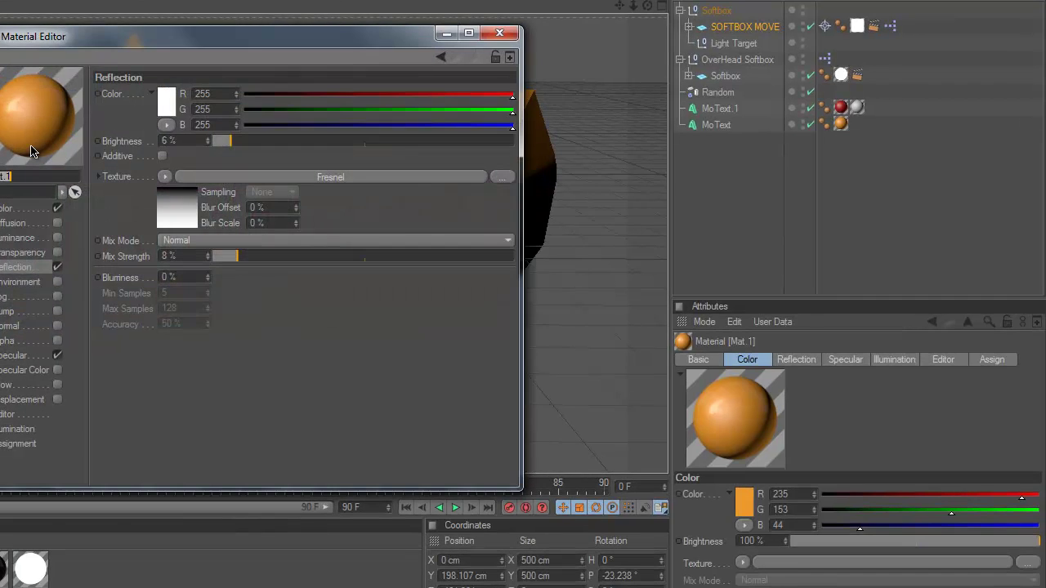
pyautogui.moveTo(156, 36); pyautogui.dragTo(518, 71)
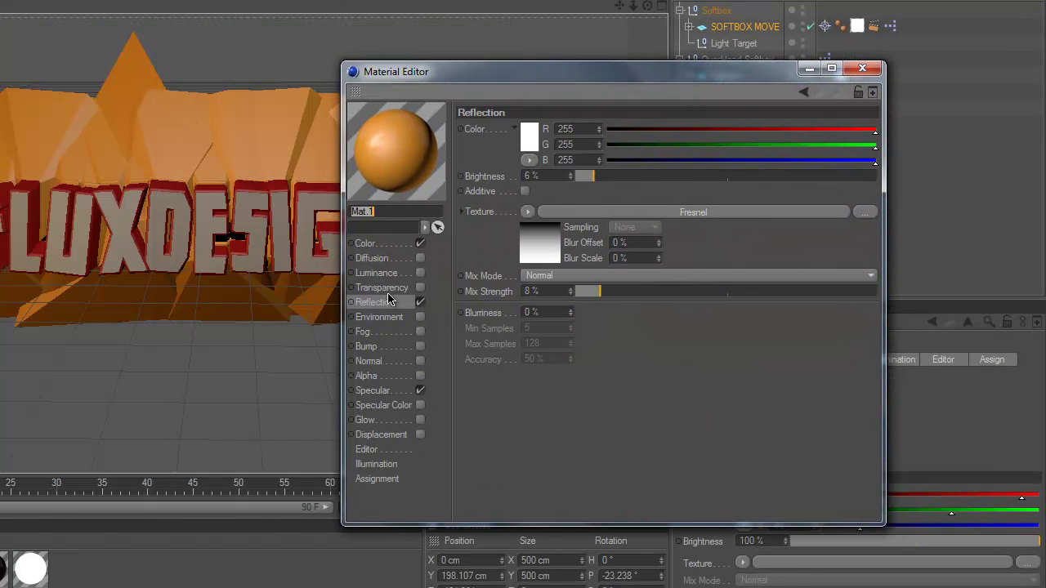
pyautogui.click(366, 245)
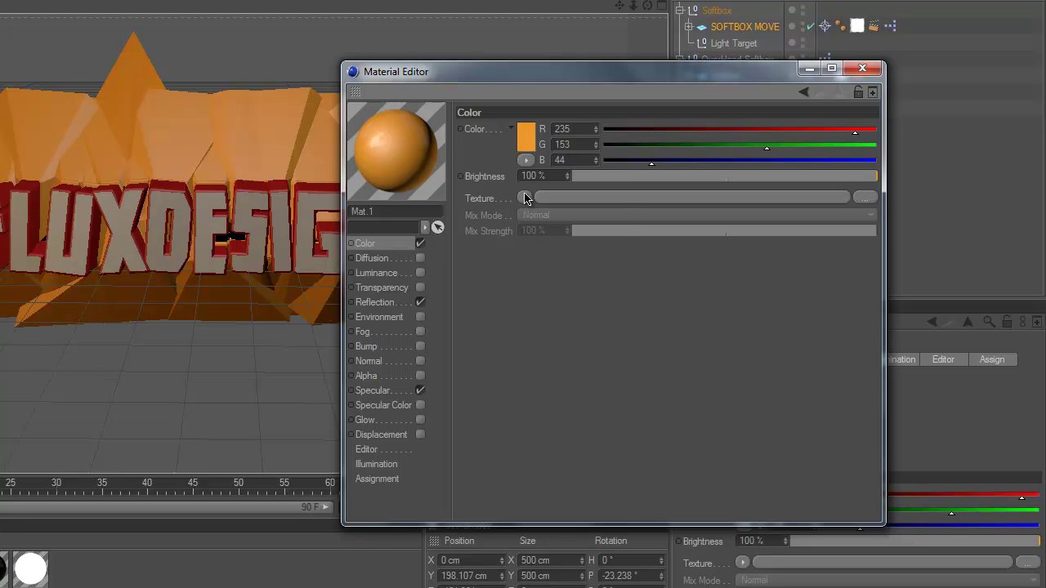
pyautogui.click(525, 199)
pyautogui.moveTo(560, 534)
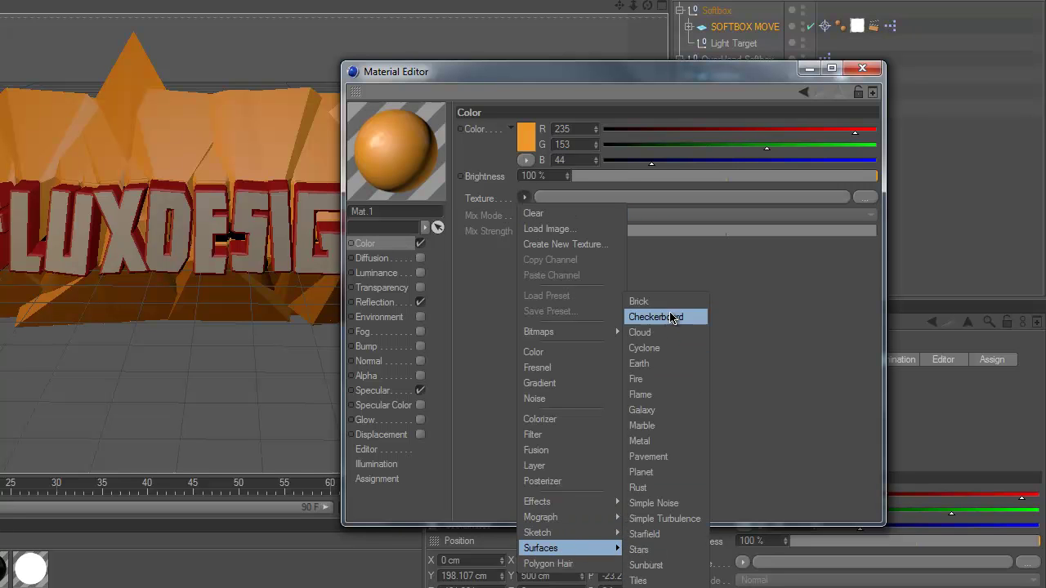
pyautogui.click(674, 319)
# Set the checkerboard shader's U frequency to 0 and V frequency to 10 for horizontal stripes
pyautogui.click(526, 225)
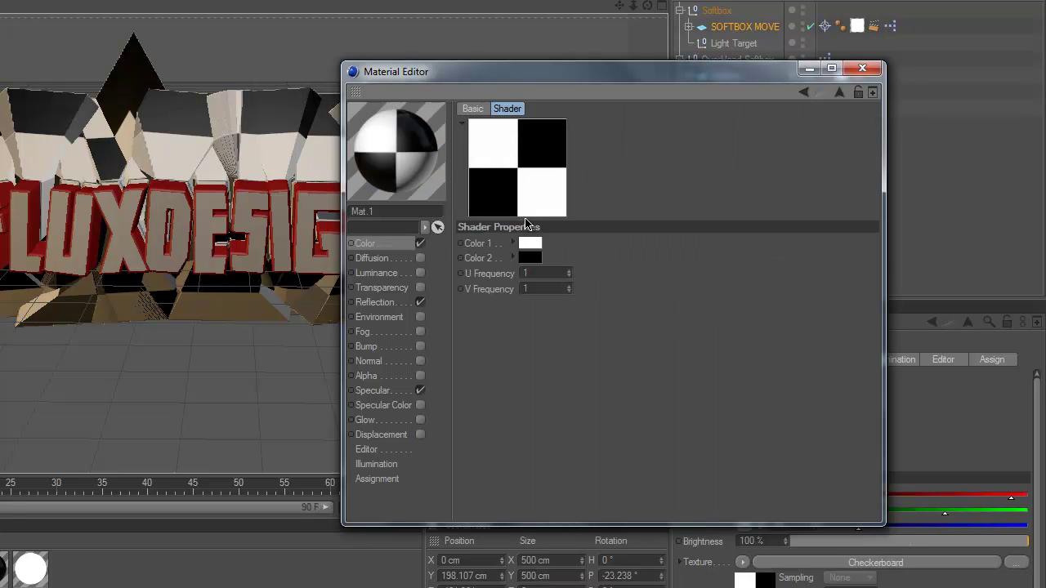
pyautogui.doubleClick(545, 275)
pyautogui.doubleClick(554, 288)
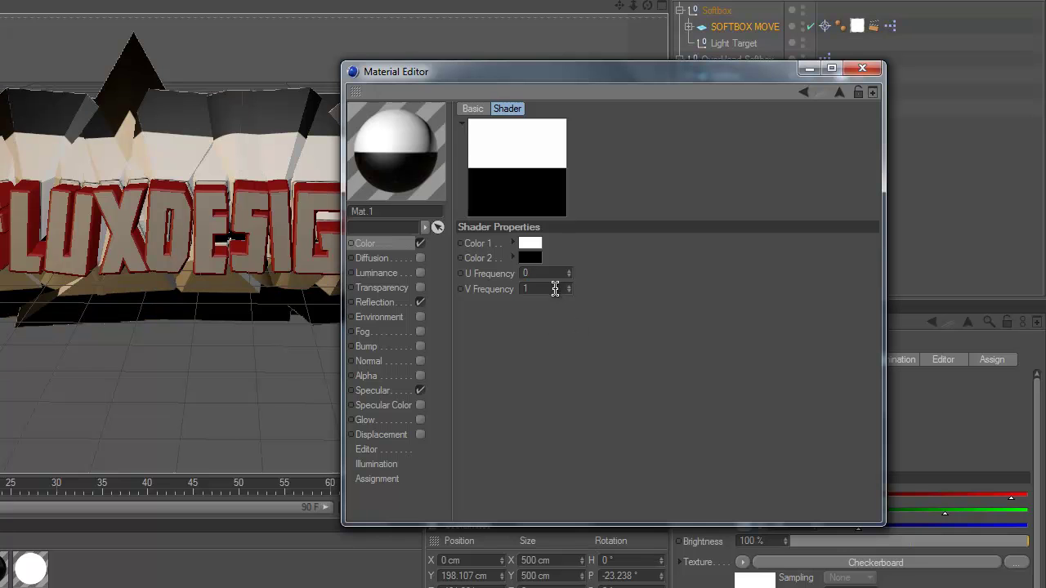
pyautogui.press('Return')
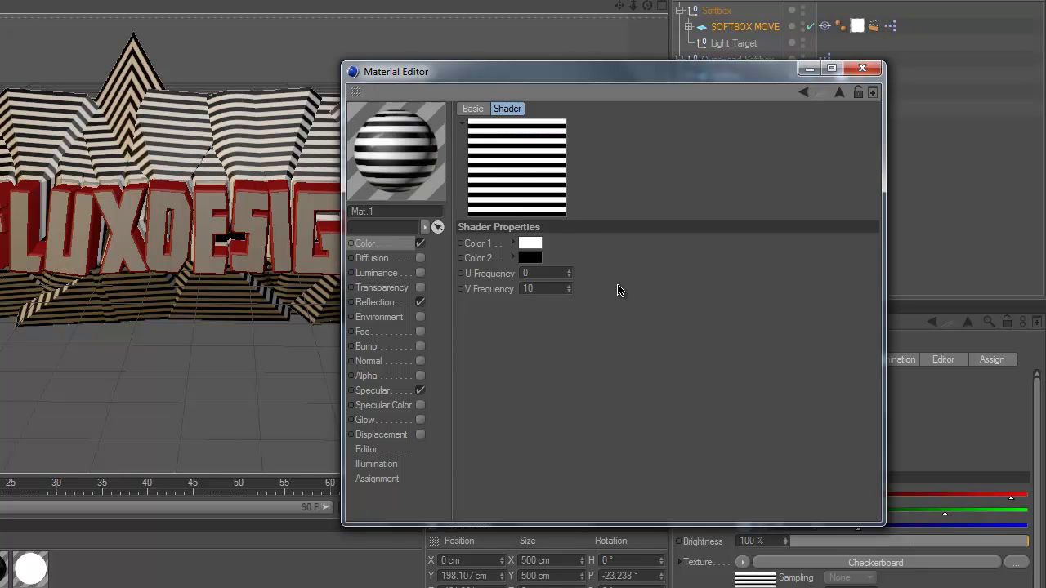
# Lower the checkerboard texture's mix strength in Mat.1 to blend it with the orange, and render the perspective view
pyautogui.click(359, 245)
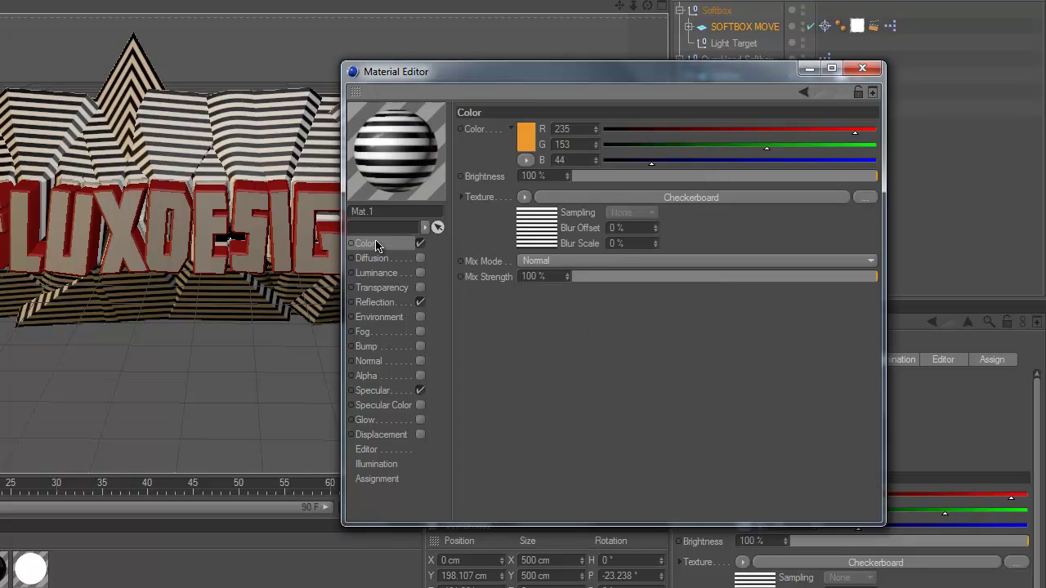
pyautogui.moveTo(753, 285); pyautogui.dragTo(698, 286)
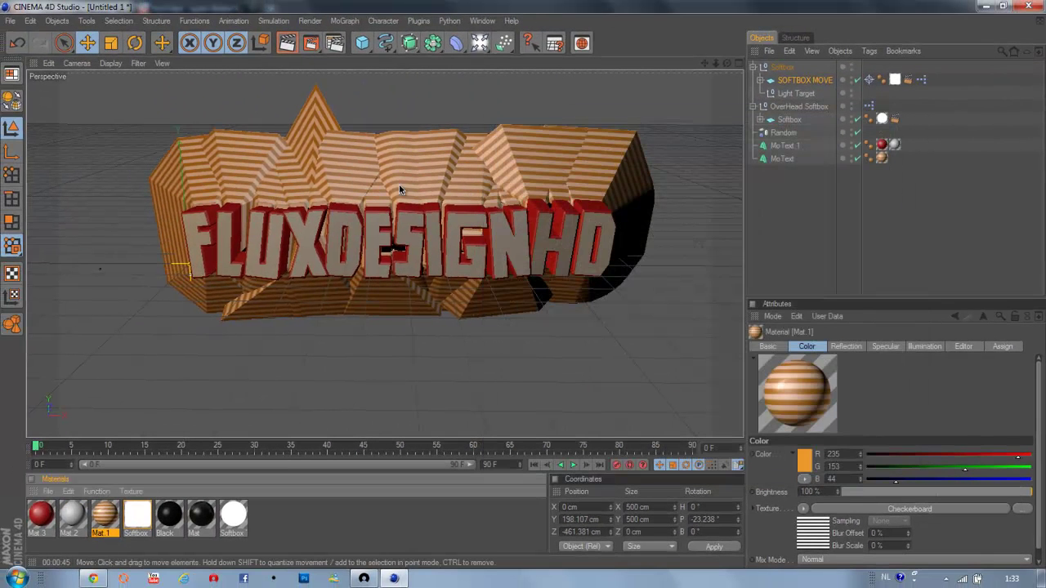
pyautogui.click(287, 45)
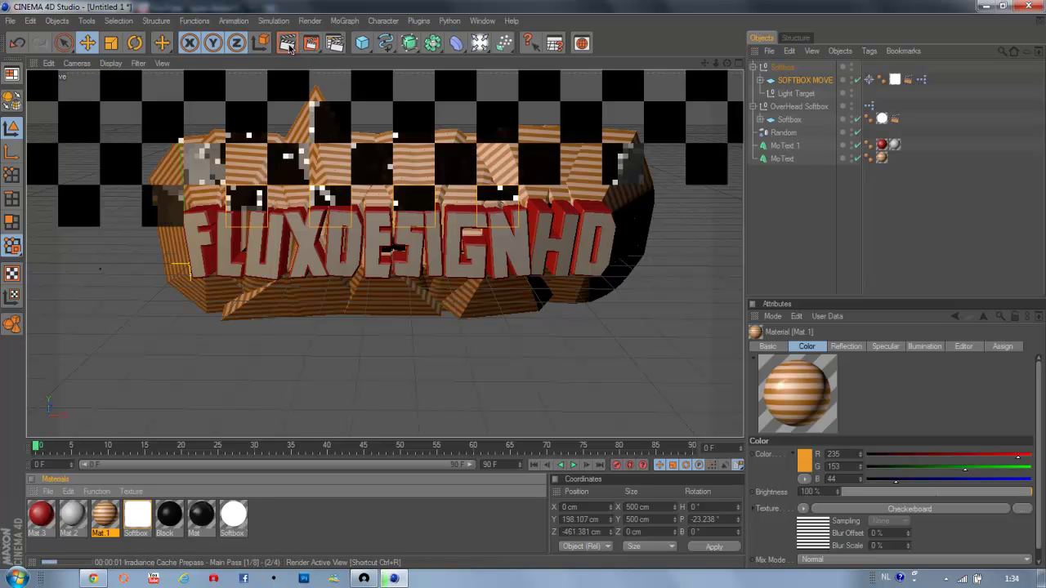